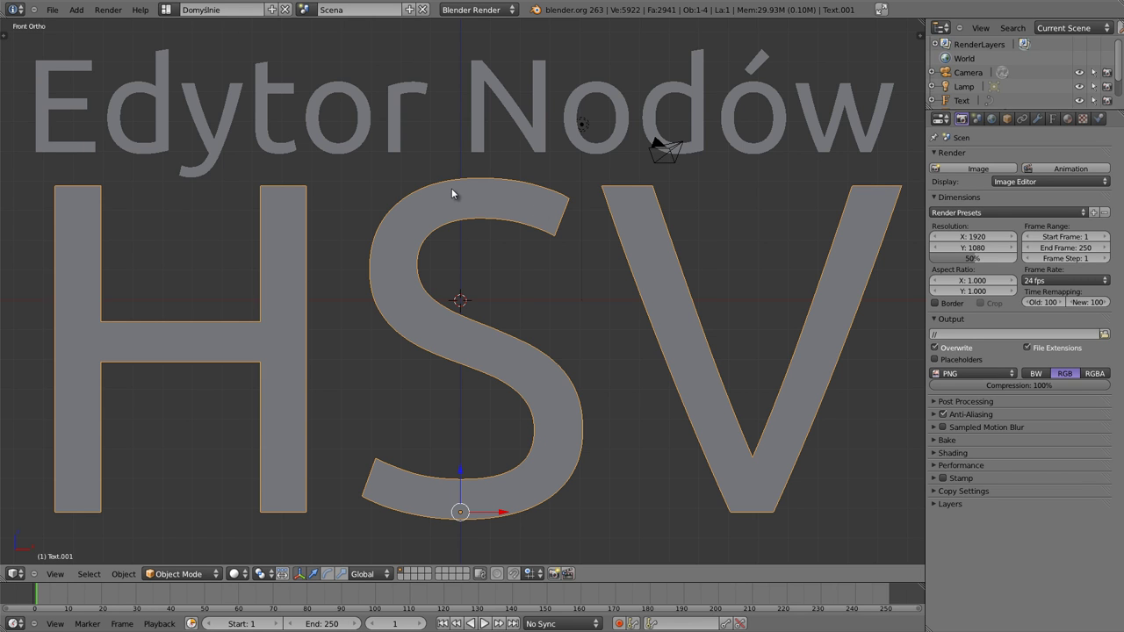
- Turn the 3D view into a compositing node editor with Use Nodes on, deleting the default nodes
{"action": "key", "text": "shift+F3"}
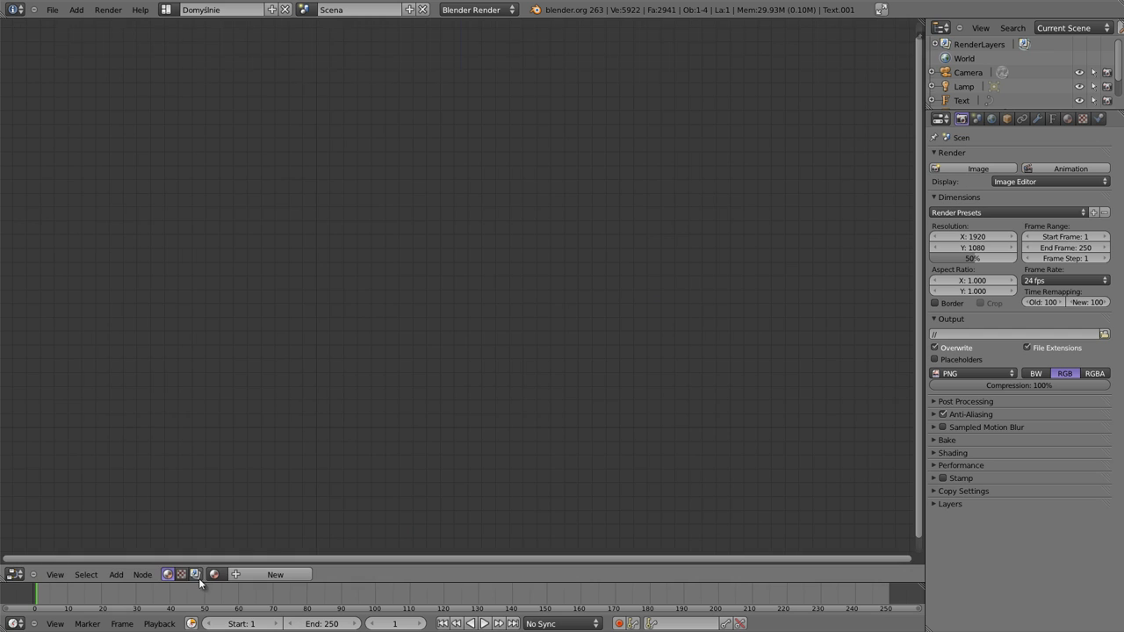
{"action": "left_click", "coordinate": [197, 574]}
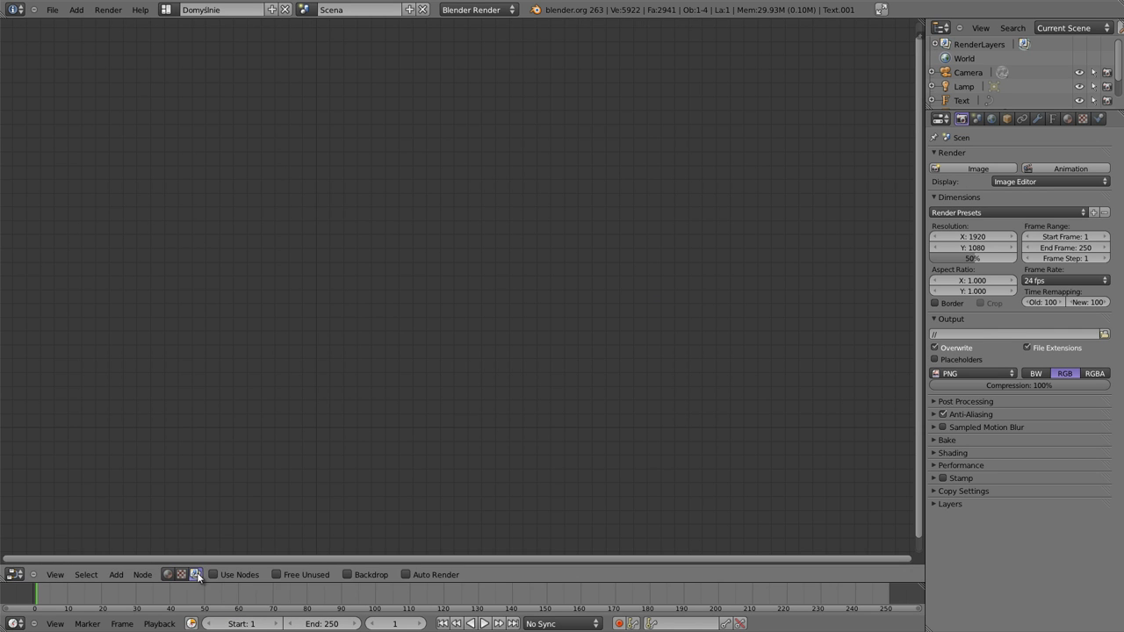
{"action": "left_click", "coordinate": [213, 575]}
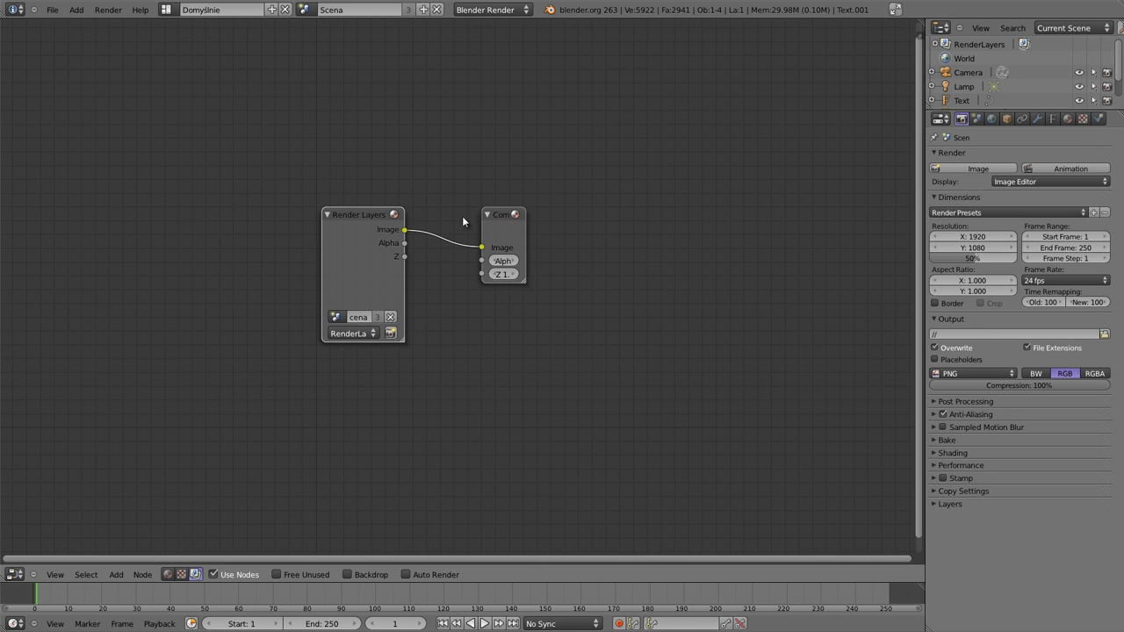
{"action": "key", "text": "Delete"}
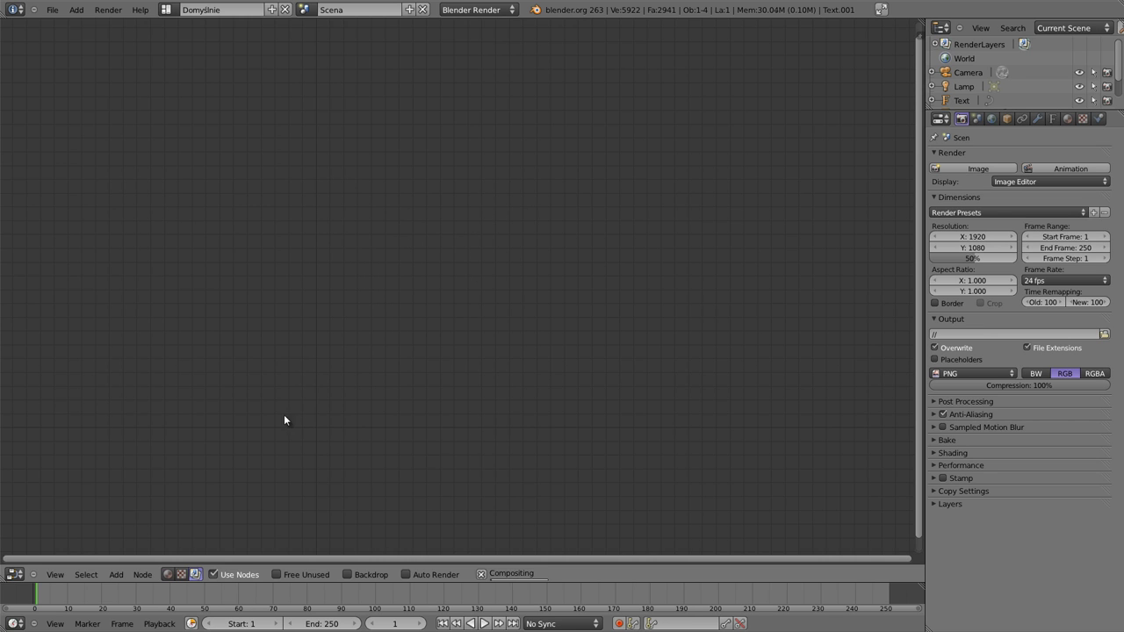
{"action": "key", "text": "shift+a"}
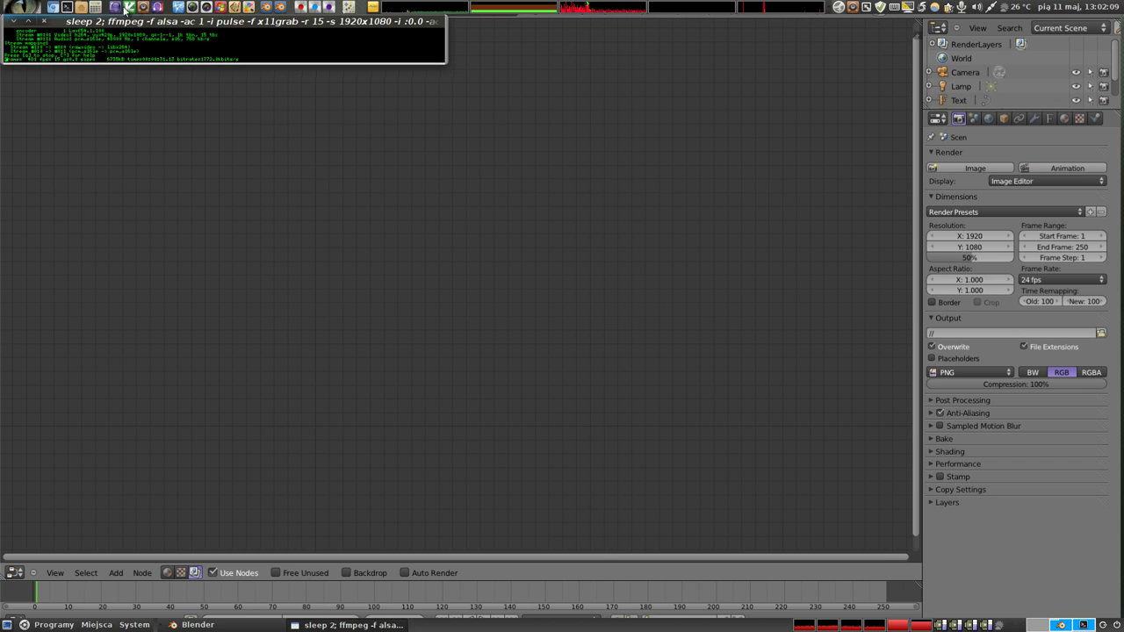
- Drag img_2836.jpg from the Nautilus home folder into Blender's node editor as an Image node
{"action": "left_click", "coordinate": [77, 9]}
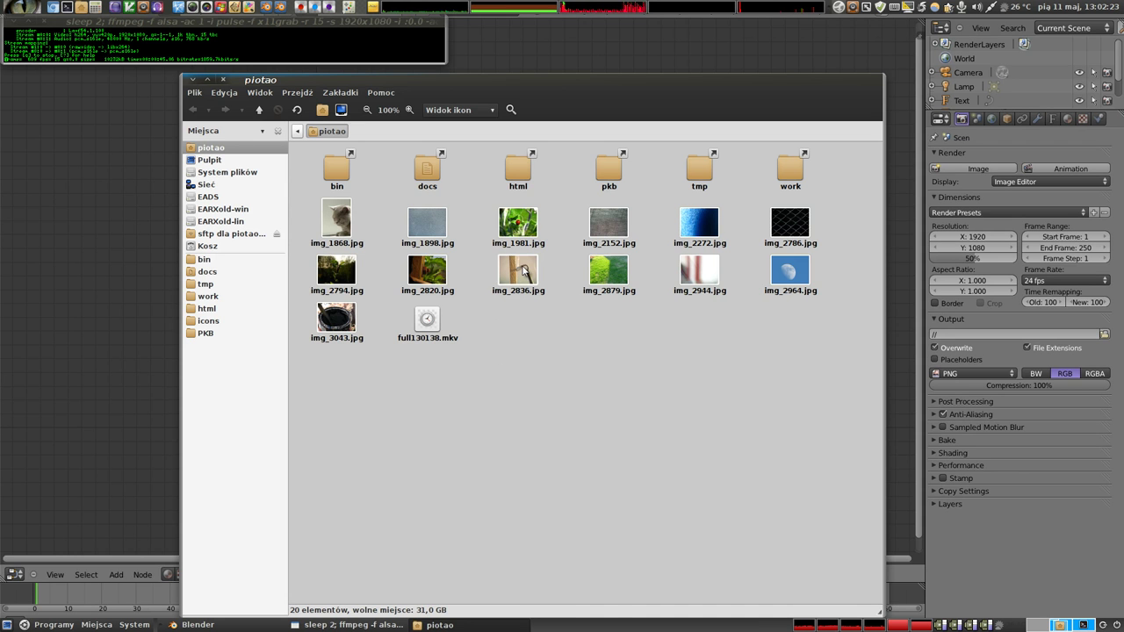
{"action": "left_click_drag", "start_coordinate": [518, 270], "coordinate": [101, 263]}
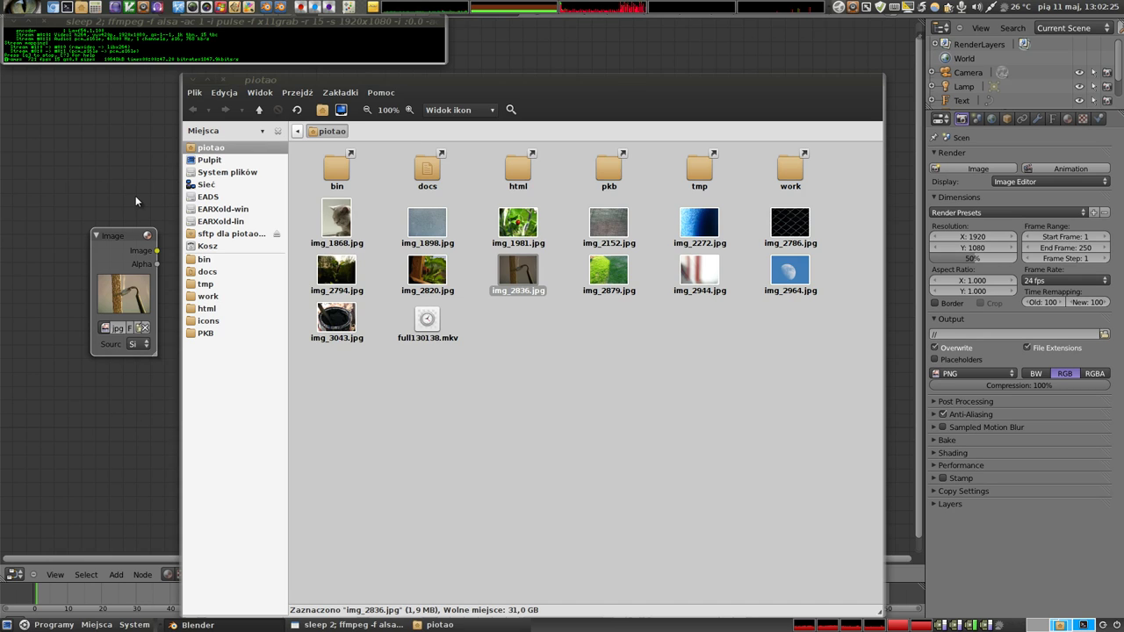
{"action": "left_click", "coordinate": [136, 196]}
- Enlarge and reposition the Image node, and turn the right-hand properties area into a widened UV/Image Editor
{"action": "left_click_drag", "start_coordinate": [154, 355], "coordinate": [238, 388]}
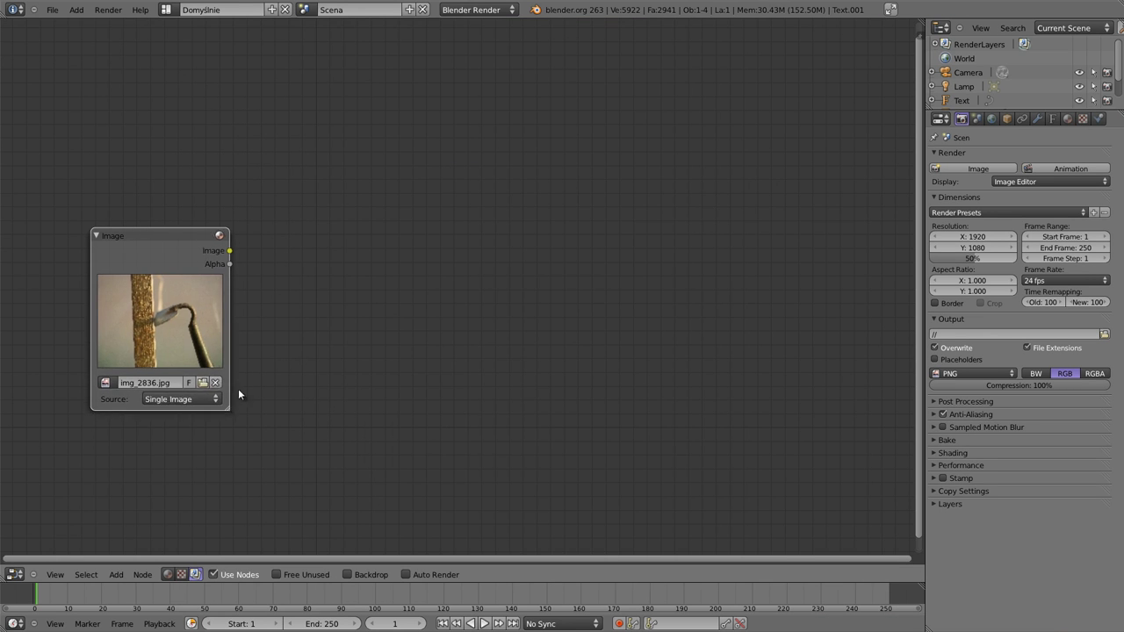
{"action": "left_click_drag", "start_coordinate": [173, 231], "coordinate": [367, 265]}
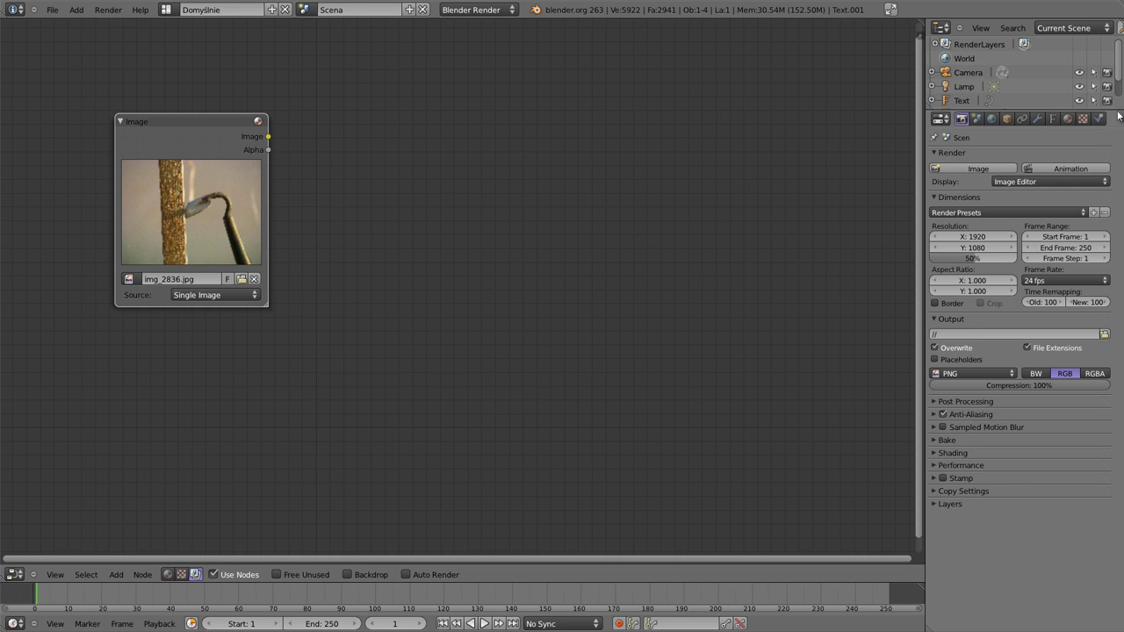
{"action": "left_click_drag", "start_coordinate": [1120, 115], "coordinate": [1114, 62]}
{"action": "left_click", "coordinate": [941, 28]}
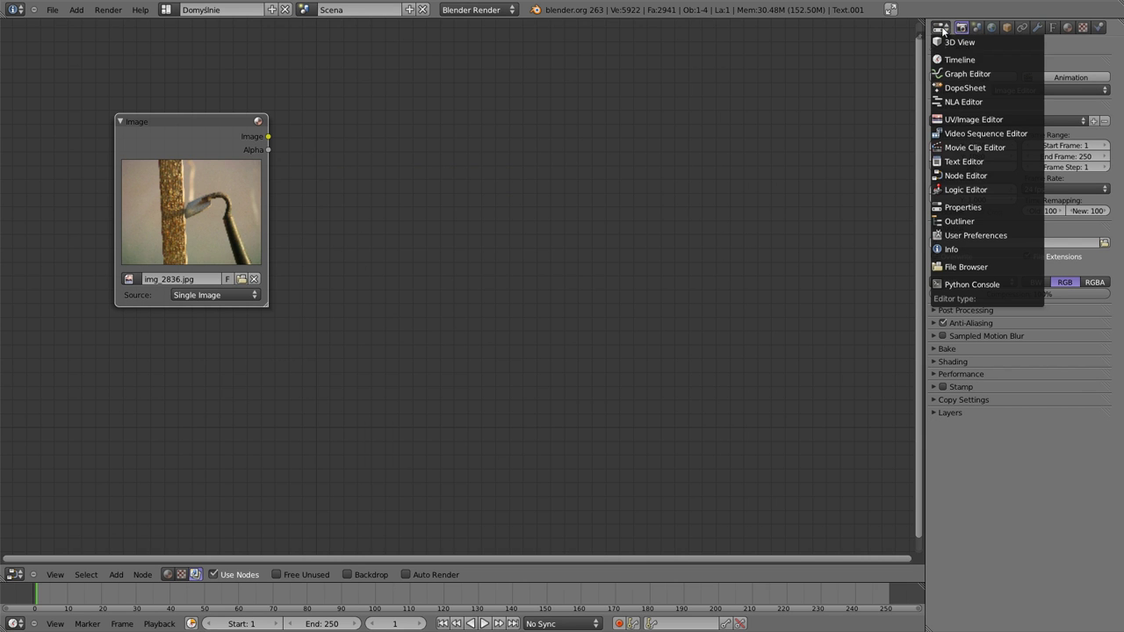
{"action": "left_click", "coordinate": [974, 120]}
{"action": "left_click_drag", "start_coordinate": [921, 153], "coordinate": [729, 175]}
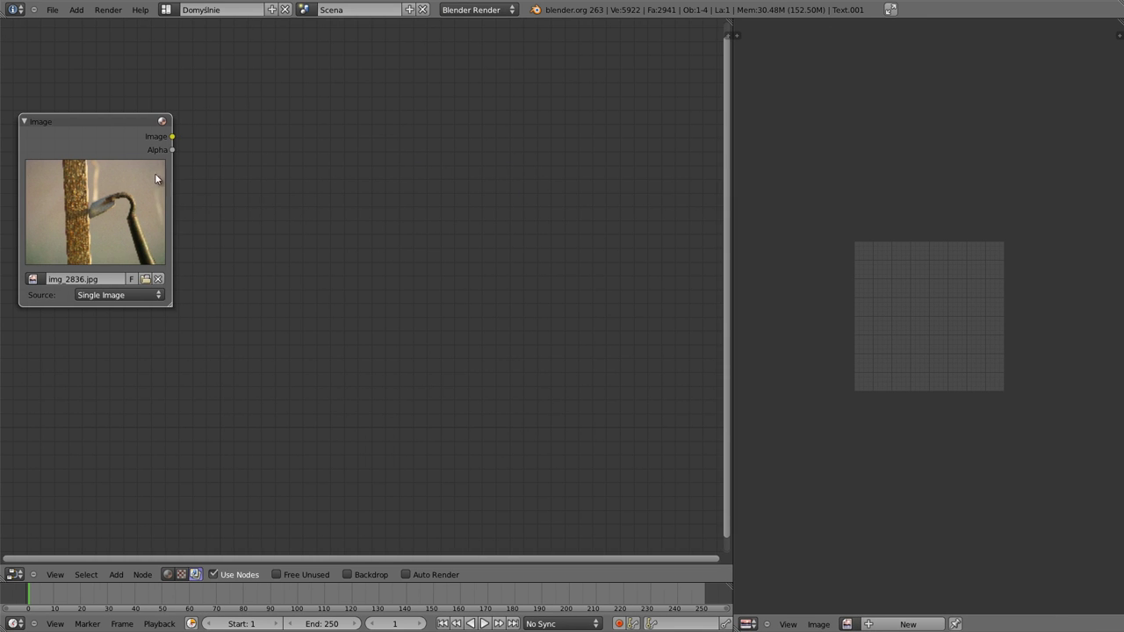
- Add a Viewer node fed by the Image output and arrange both nodes
{"action": "left_click", "coordinate": [125, 134], "text": "ctrl+shift"}
{"action": "left_click_drag", "start_coordinate": [270, 189], "coordinate": [320, 225]}
{"action": "left_click_drag", "start_coordinate": [276, 114], "coordinate": [424, 92]}
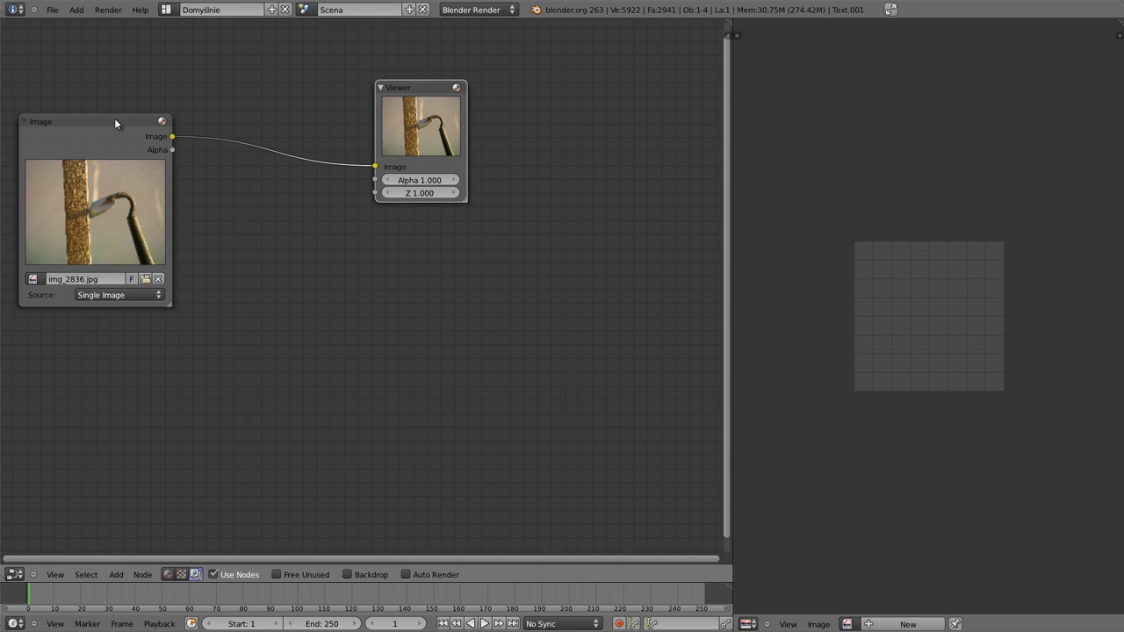
{"action": "left_click_drag", "start_coordinate": [114, 119], "coordinate": [151, 112]}
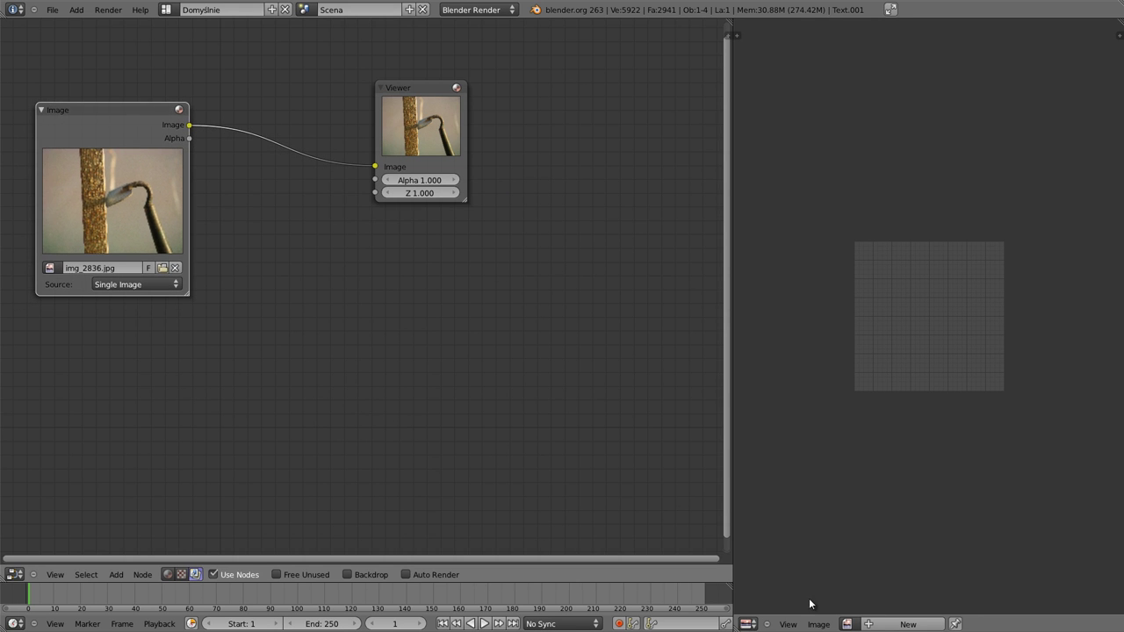
- Display Viewer Node in the image editor, frame the photo, and spread the Image and Viewer nodes apart
{"action": "left_click", "coordinate": [847, 624]}
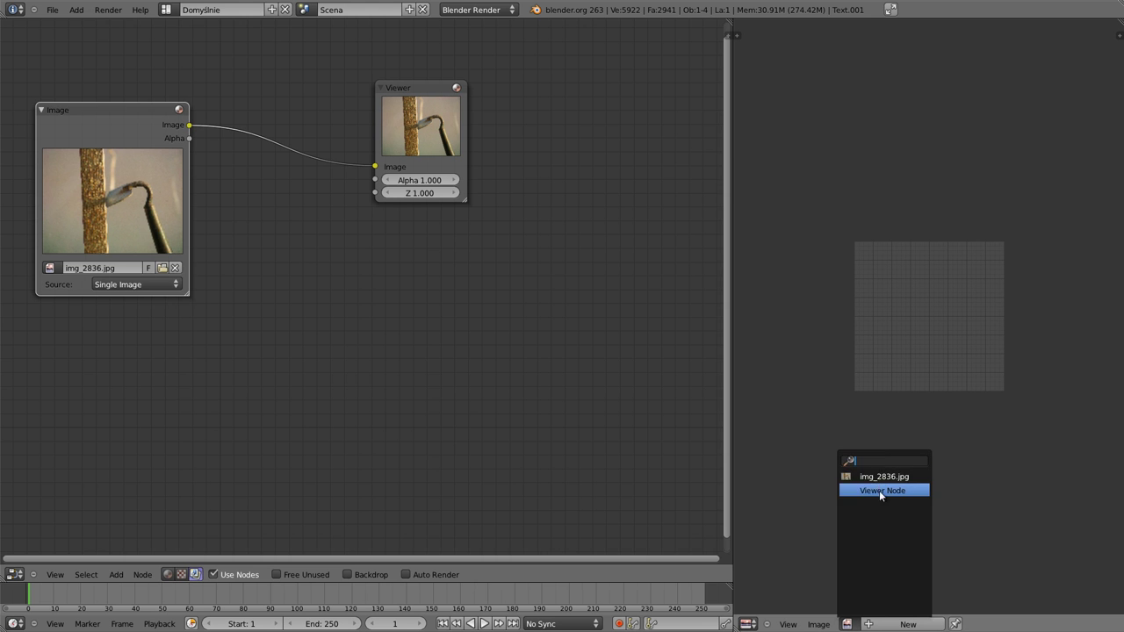
{"action": "left_click", "coordinate": [880, 490]}
{"action": "scroll", "coordinate": [932, 278], "scroll_direction": "down", "scroll_amount": 5}
{"action": "scroll", "coordinate": [923, 296], "scroll_direction": "down", "scroll_amount": 2}
{"action": "scroll", "coordinate": [923, 296], "scroll_direction": "up", "scroll_amount": 2}
{"action": "mouse_move", "coordinate": [934, 297]}
{"action": "middle_mouse_down"}
{"action": "mouse_move", "coordinate": [927, 313]}
{"action": "mouse_move", "coordinate": [916, 265]}
{"action": "middle_mouse_up"}
{"action": "scroll", "coordinate": [958, 299], "scroll_direction": "up", "scroll_amount": 4}
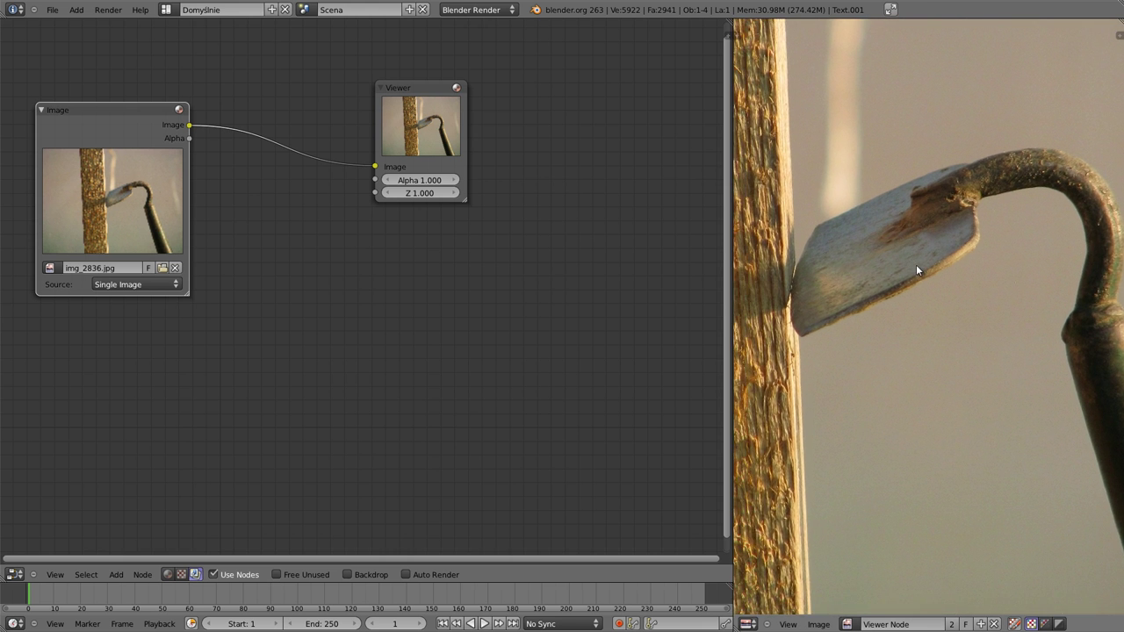
{"action": "scroll", "coordinate": [916, 264], "scroll_direction": "down", "scroll_amount": 4}
{"action": "middle_click_drag", "start_coordinate": [903, 276], "coordinate": [925, 278]}
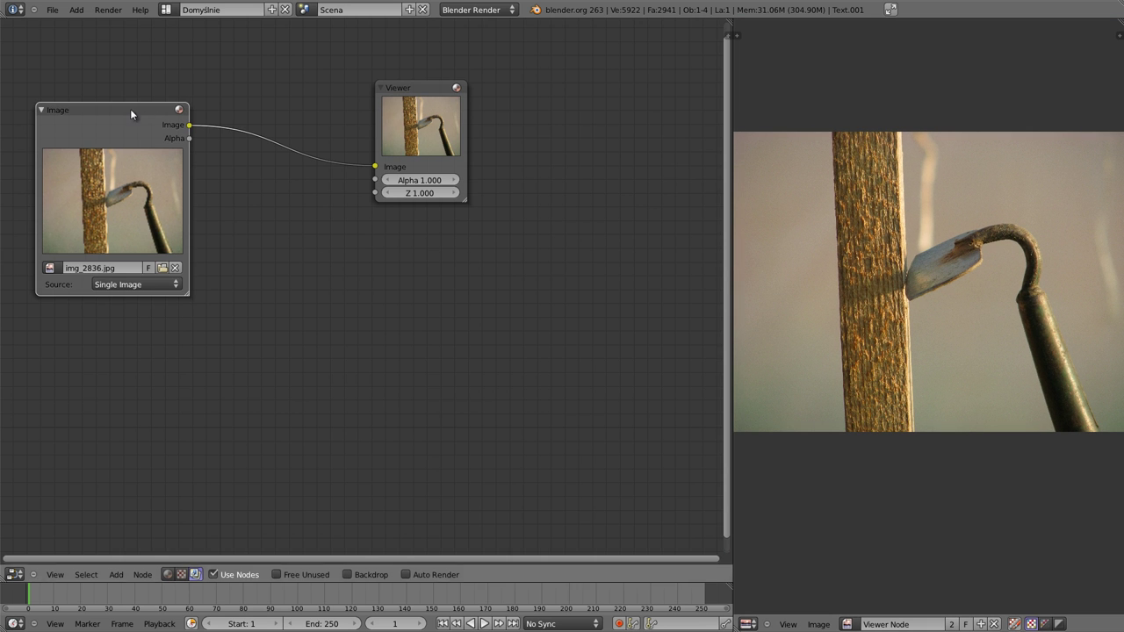
{"action": "left_click_drag", "start_coordinate": [130, 109], "coordinate": [149, 79]}
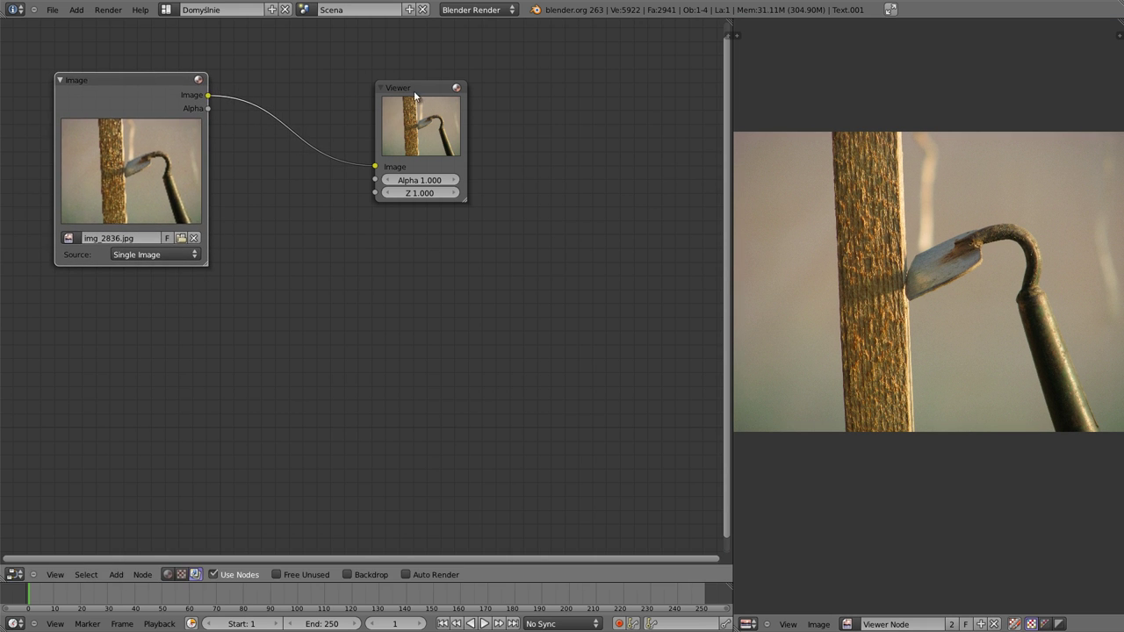
{"action": "left_click_drag", "start_coordinate": [416, 92], "coordinate": [622, 105]}
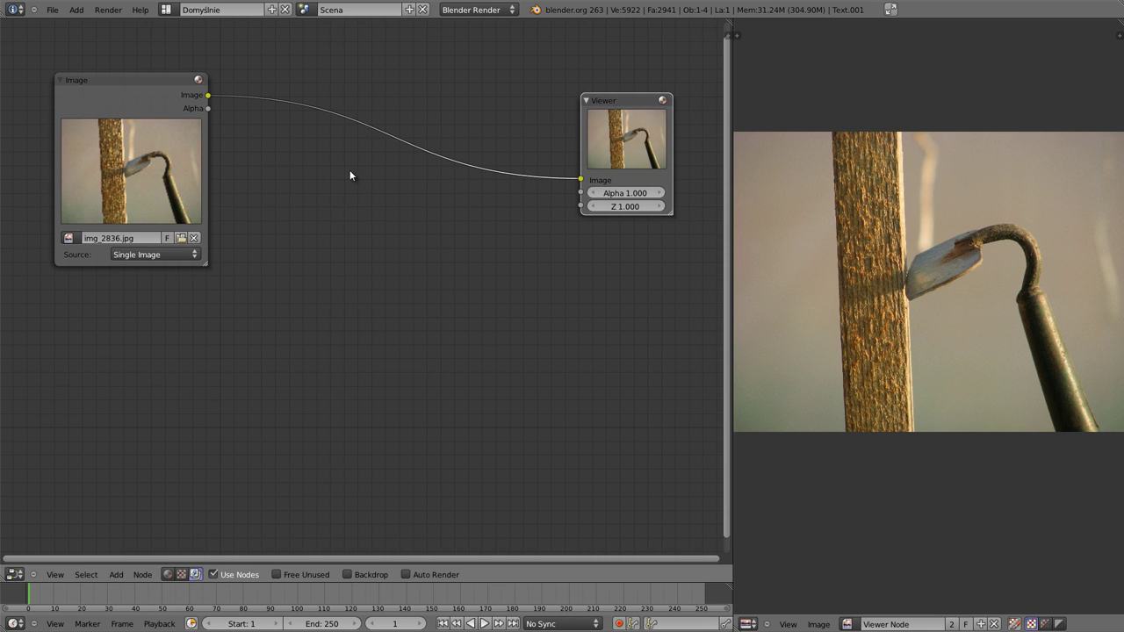
- Add a Color > Hue Saturation Value node and drop it onto the Image–Viewer link
{"action": "key", "text": "shift+a"}
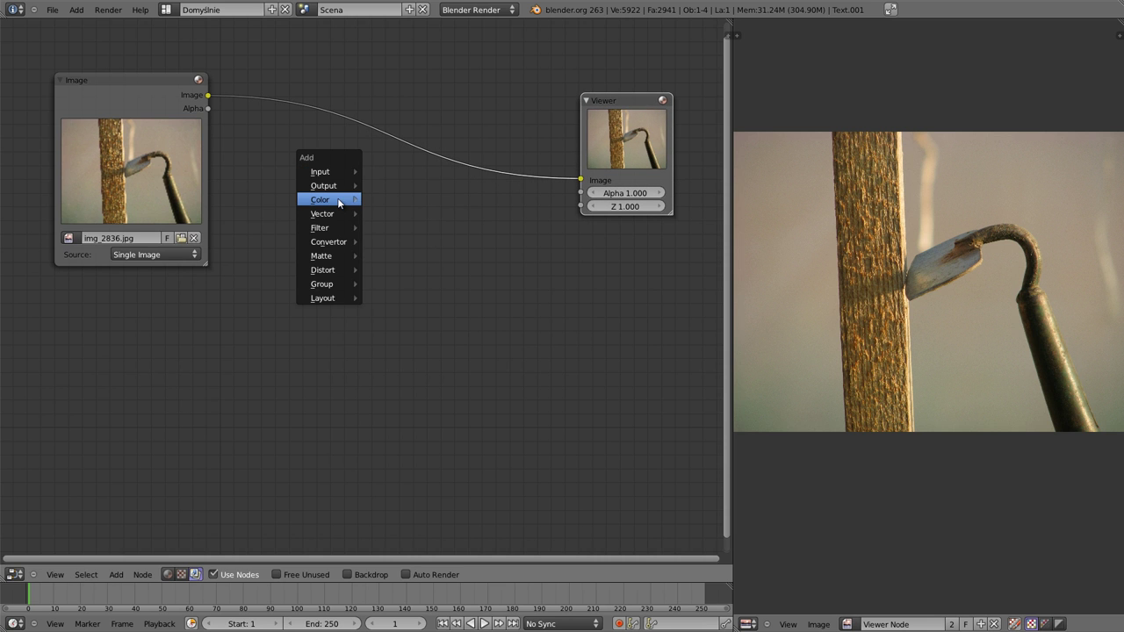
{"action": "mouse_move", "coordinate": [322, 200]}
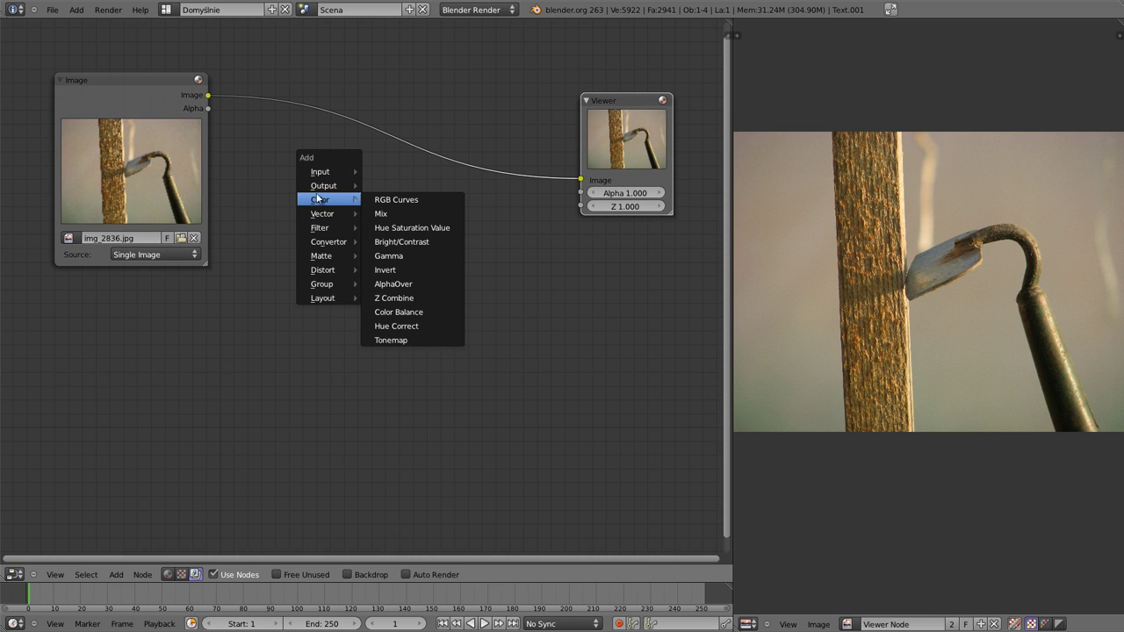
{"action": "left_click", "coordinate": [454, 229]}
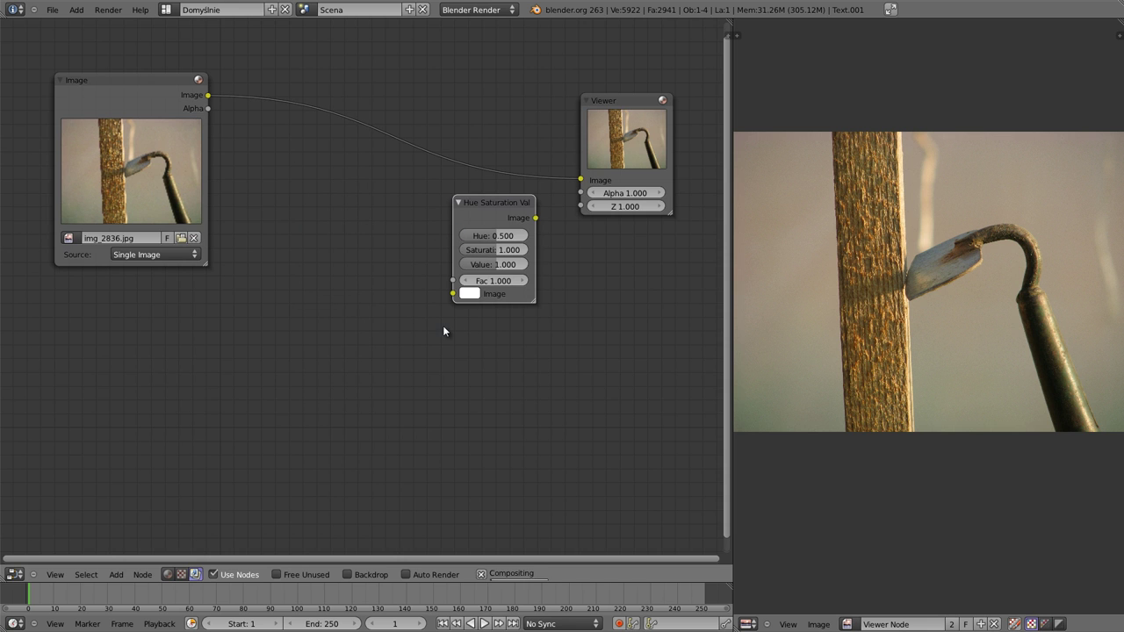
{"action": "mouse_move", "coordinate": [496, 201]}
{"action": "left_mouse_down"}
{"action": "mouse_move", "coordinate": [396, 171]}
{"action": "mouse_move", "coordinate": [381, 97]}
{"action": "left_mouse_up"}
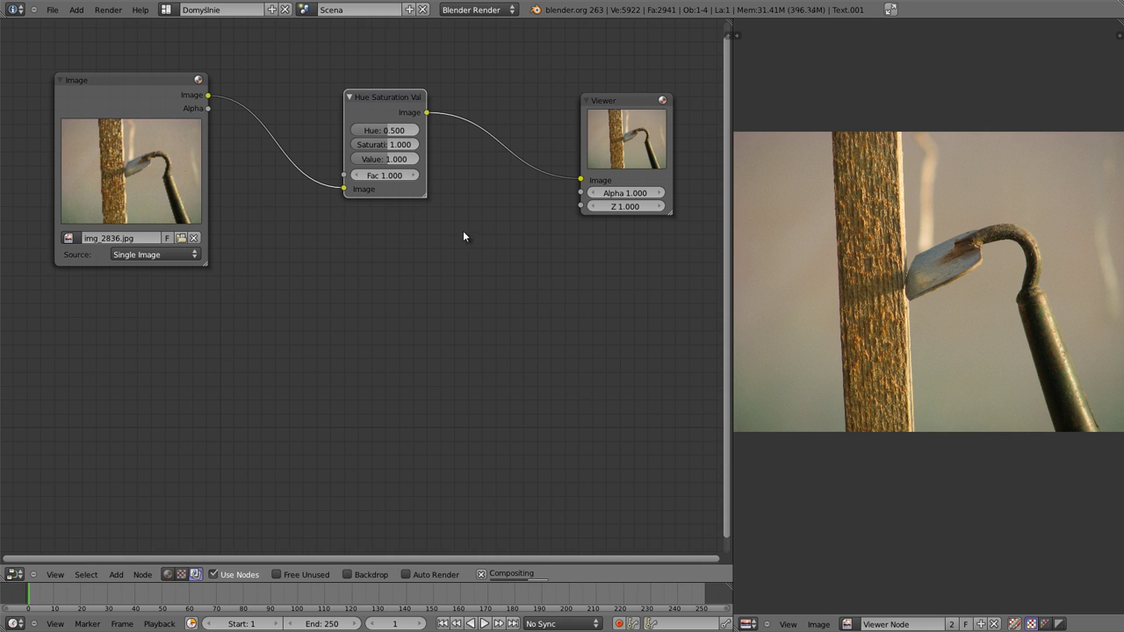
- Widen the Hue Saturation Value node, line up the three nodes, and zoom in on them
{"action": "left_click_drag", "start_coordinate": [617, 95], "coordinate": [596, 91]}
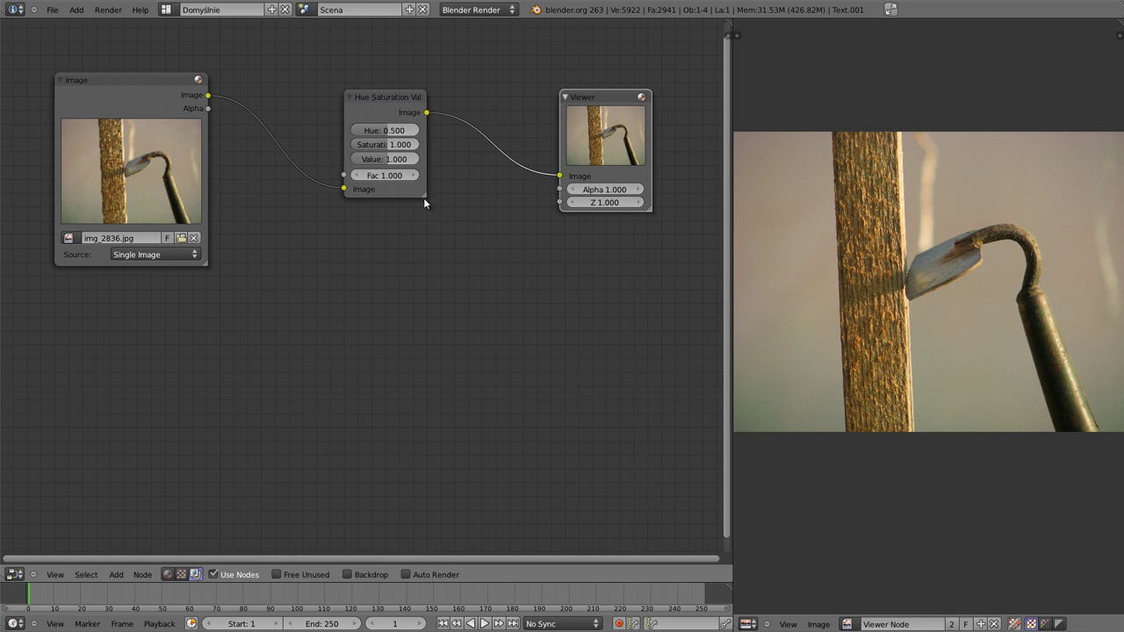
{"action": "left_click_drag", "start_coordinate": [425, 194], "coordinate": [490, 199]}
{"action": "left_click_drag", "start_coordinate": [411, 103], "coordinate": [327, 117]}
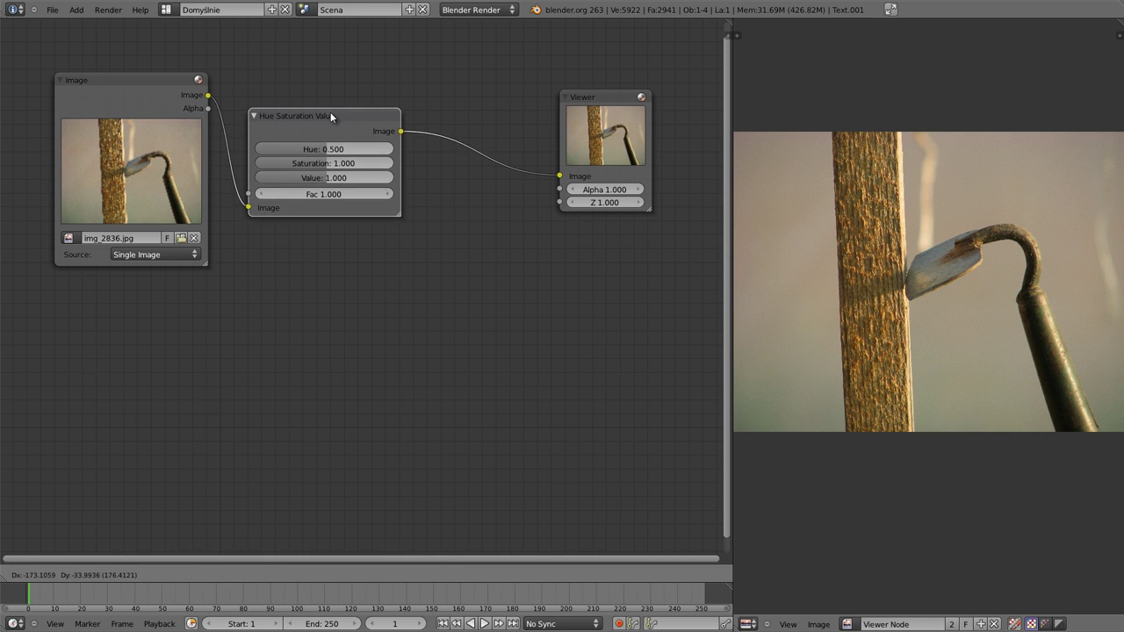
{"action": "left_click_drag", "start_coordinate": [594, 102], "coordinate": [468, 104]}
{"action": "scroll", "coordinate": [273, 257], "scroll_direction": "up", "scroll_amount": 3}
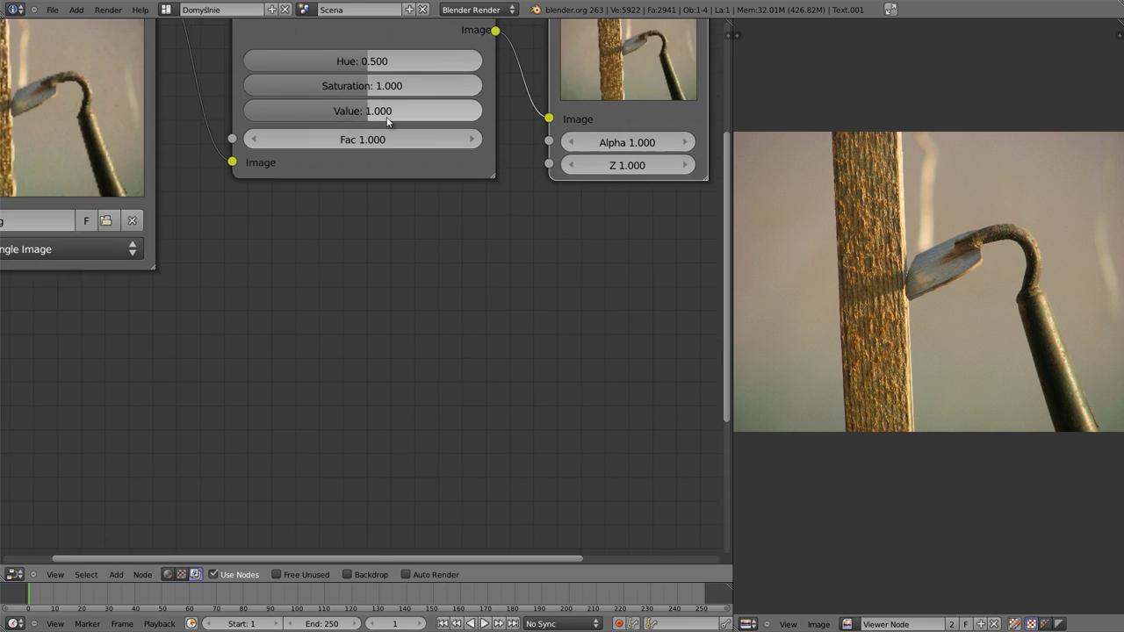
{"action": "middle_click_drag", "start_coordinate": [388, 127], "coordinate": [380, 255]}
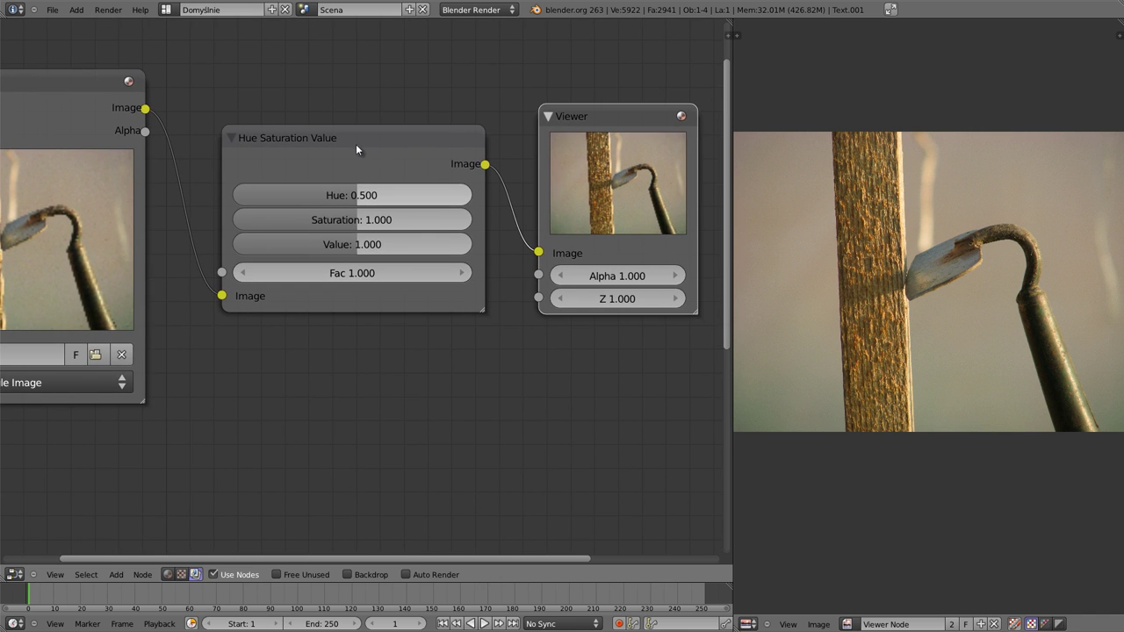
{"action": "middle_click_drag", "start_coordinate": [356, 144], "coordinate": [371, 159]}
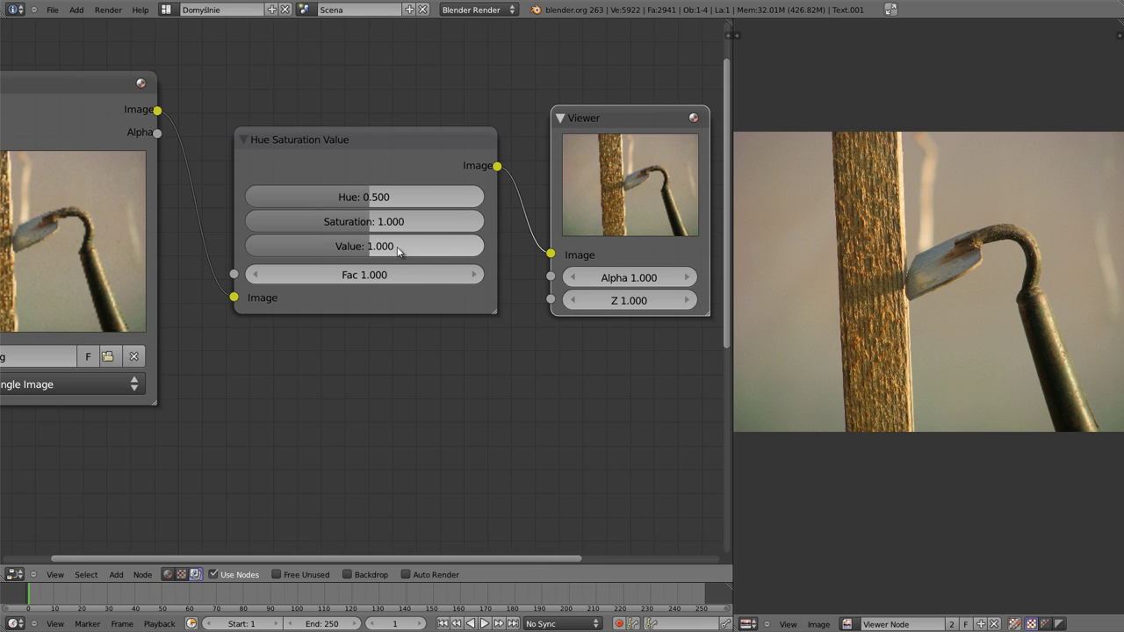
- Test the HSV Value at 0.000 and 2.000 on the photo, and nudge the node up-left
{"action": "left_click_drag", "start_coordinate": [392, 252], "coordinate": [254, 248]}
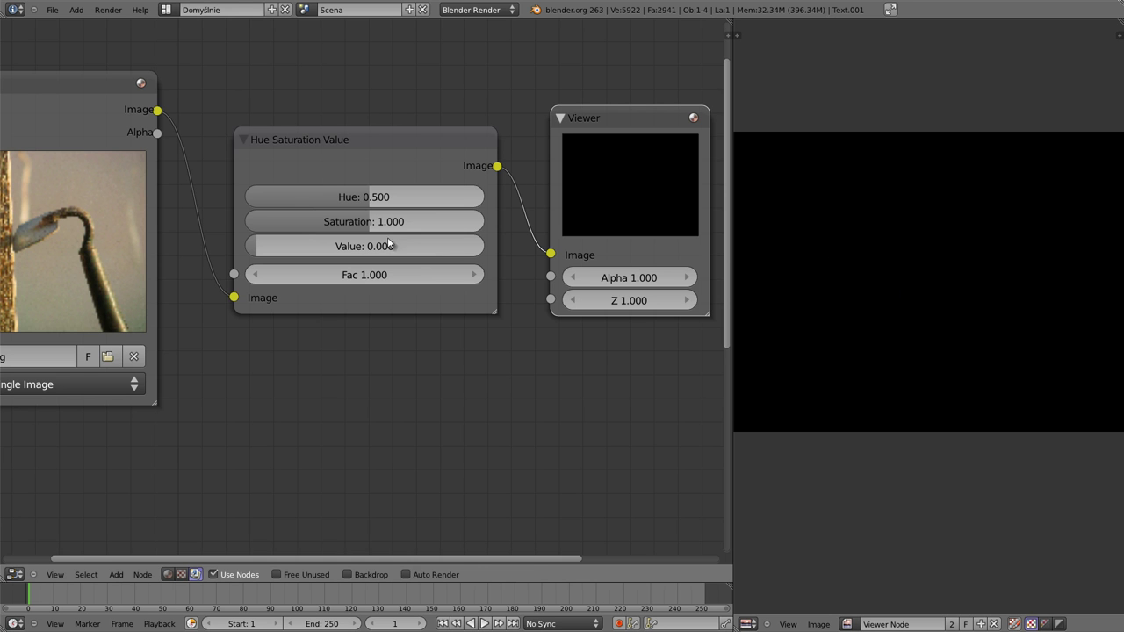
{"action": "left_click_drag", "start_coordinate": [393, 248], "coordinate": [587, 384]}
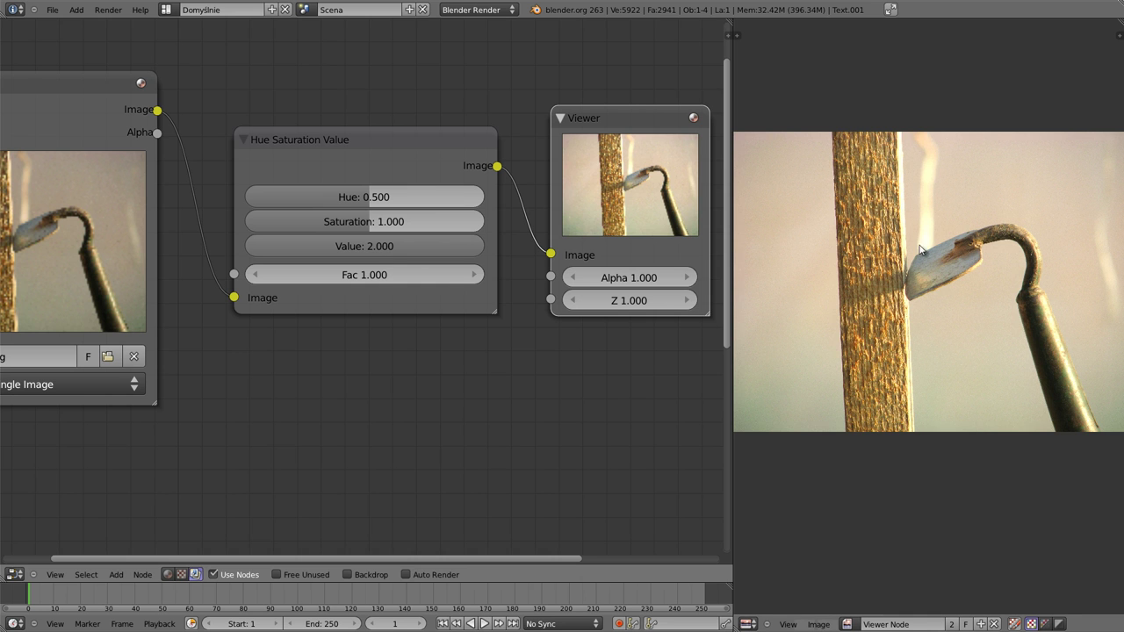
{"action": "left_click_drag", "start_coordinate": [366, 140], "coordinate": [358, 126]}
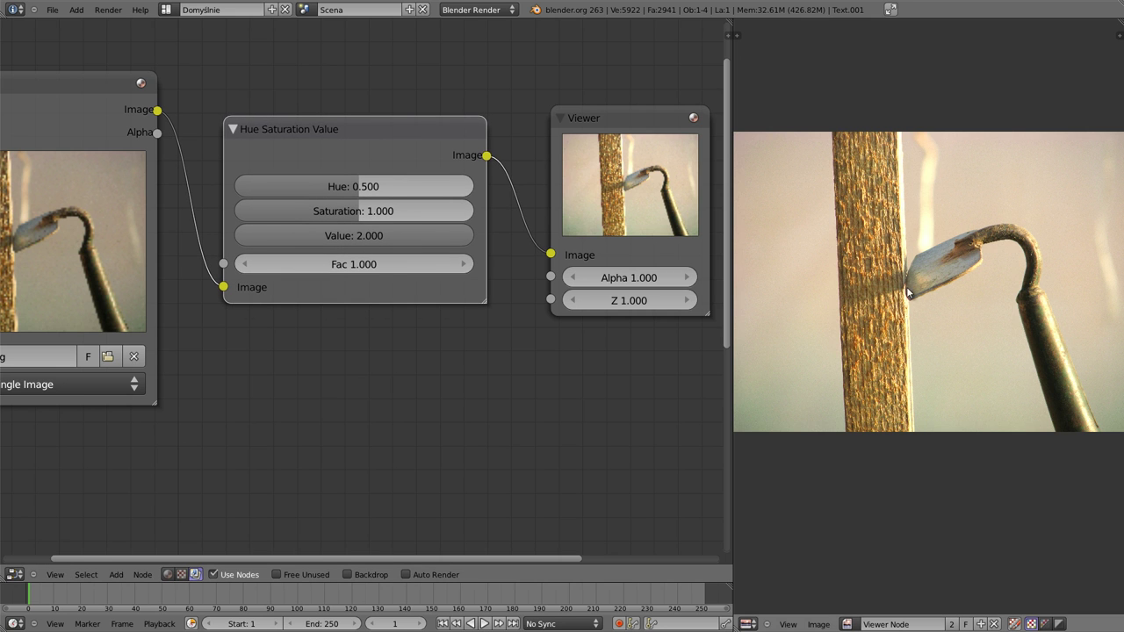
- Reset Value to 1.000, then set Saturation to 1.939 and Hue to 0.427
{"action": "left_click", "coordinate": [368, 236]}
{"action": "type", "text": "1"}
{"action": "key", "text": "Return"}
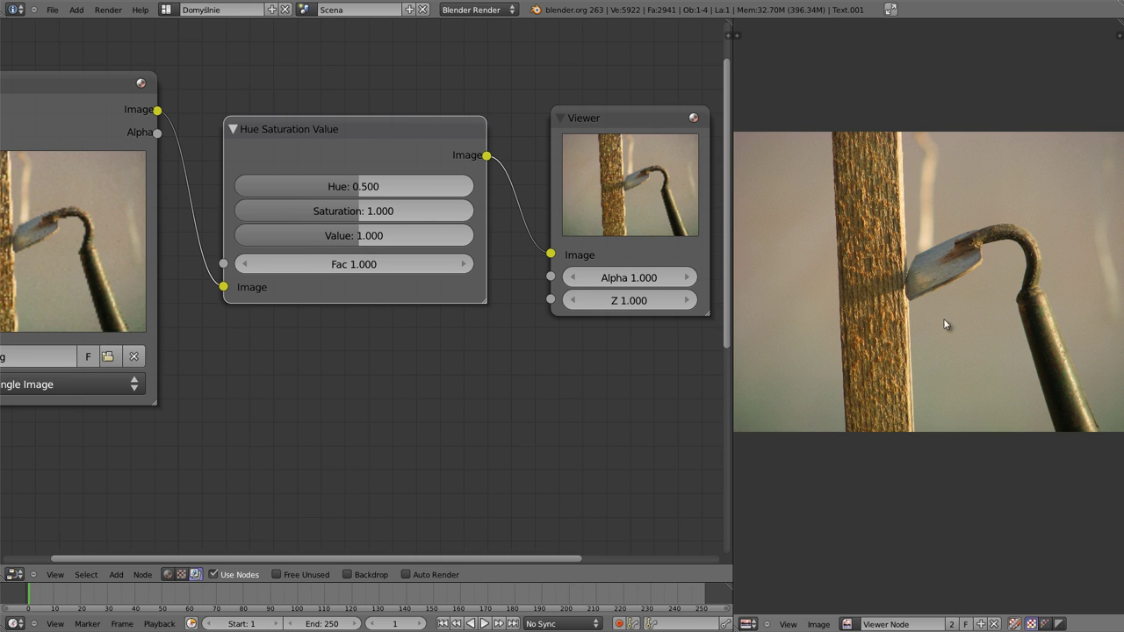
{"action": "mouse_move", "coordinate": [366, 214]}
{"action": "left_mouse_down"}
{"action": "mouse_move", "coordinate": [460, 214]}
{"action": "mouse_move", "coordinate": [475, 236]}
{"action": "left_mouse_up"}
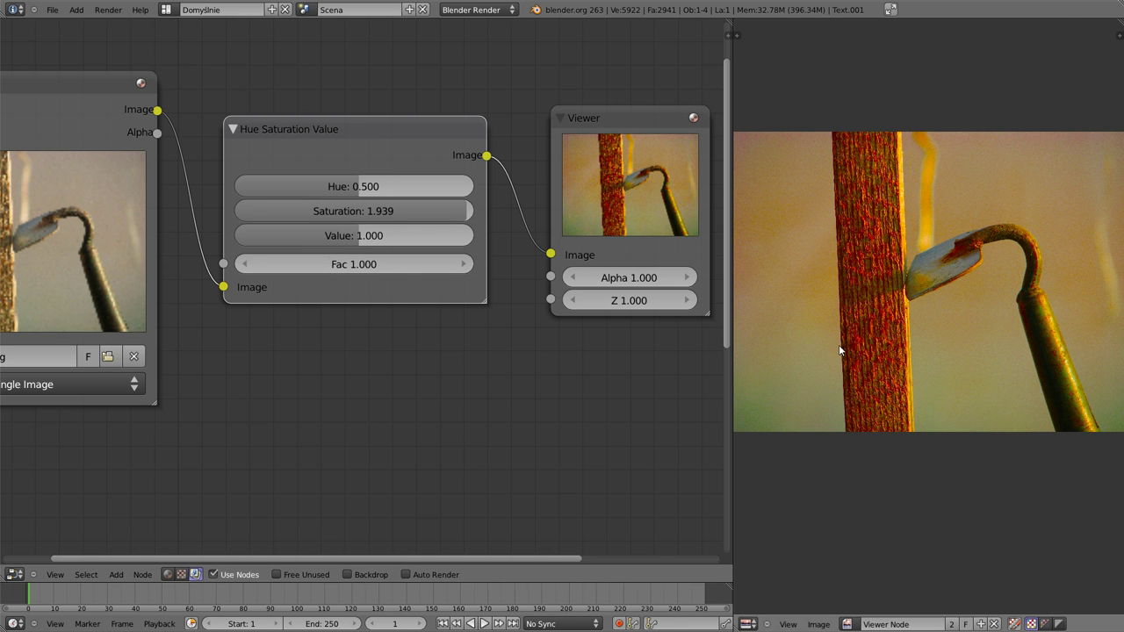
{"action": "left_click_drag", "start_coordinate": [352, 186], "coordinate": [304, 185]}
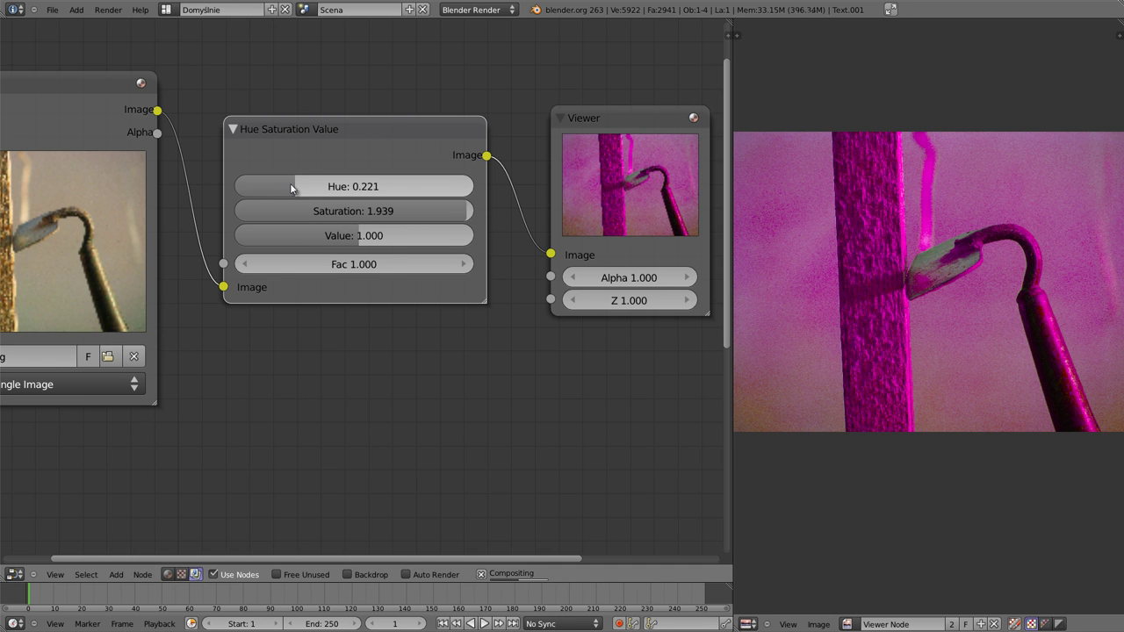
- Sweep Hue from a bluer purple up to 1.000, then bring it back down to about 0.500
{"action": "left_click_drag", "start_coordinate": [291, 186], "coordinate": [238, 188]}
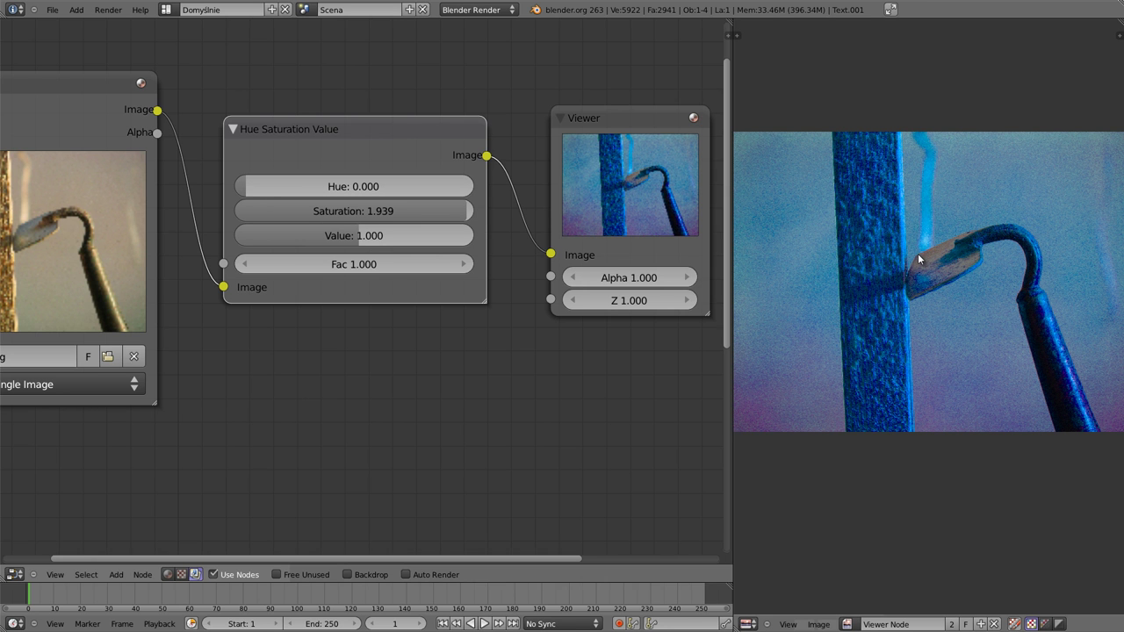
{"action": "left_click_drag", "start_coordinate": [252, 187], "coordinate": [541, 188]}
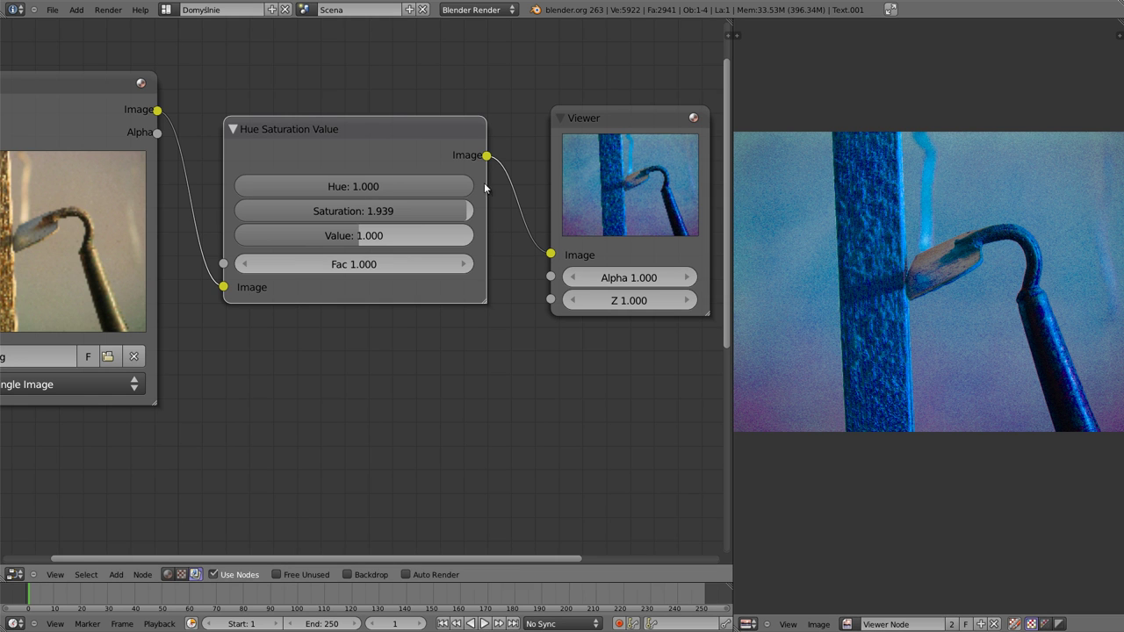
{"action": "left_click_drag", "start_coordinate": [463, 187], "coordinate": [418, 187]}
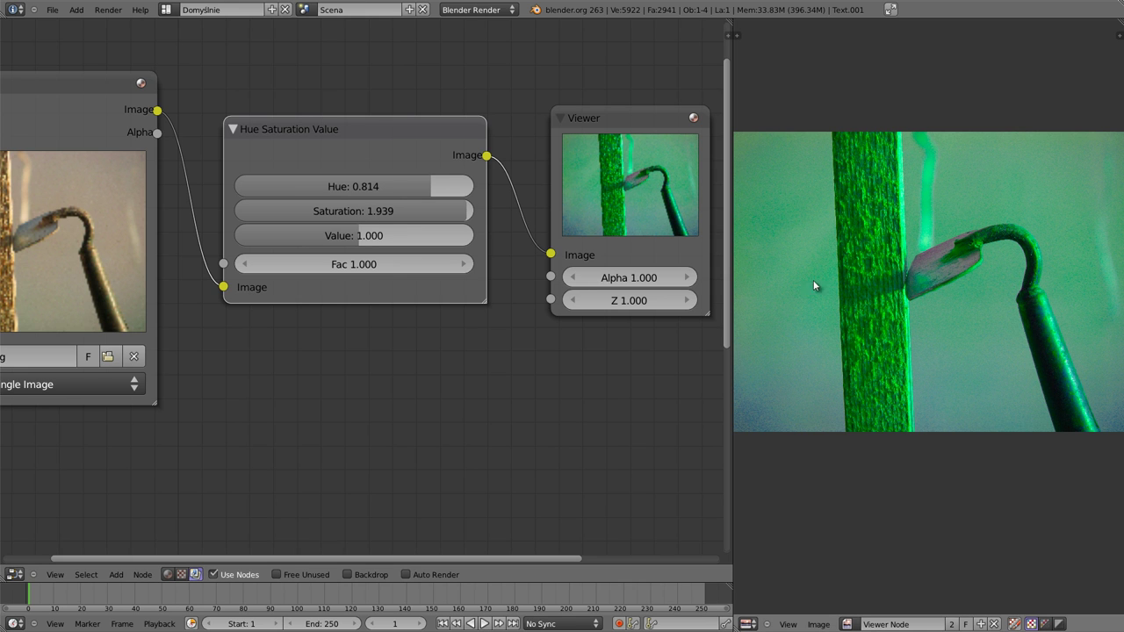
{"action": "left_click_drag", "start_coordinate": [428, 190], "coordinate": [416, 191]}
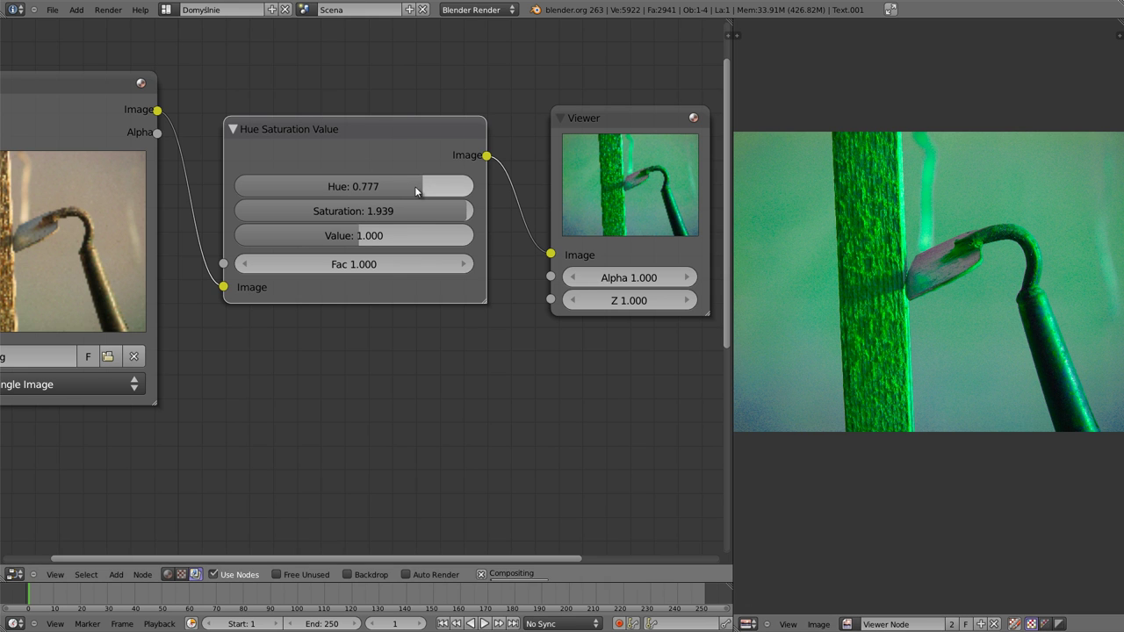
{"action": "mouse_move", "coordinate": [408, 187]}
{"action": "left_mouse_down"}
{"action": "mouse_move", "coordinate": [345, 190]}
{"action": "mouse_move", "coordinate": [362, 187]}
{"action": "left_mouse_up"}
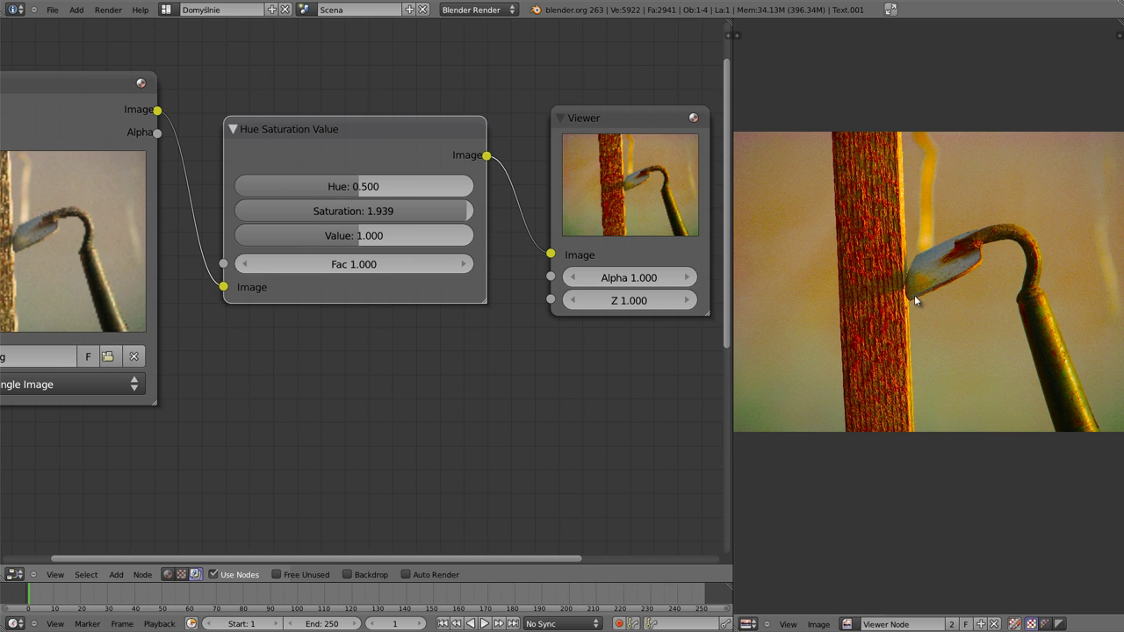
{"action": "left_click", "coordinate": [360, 212]}
- Reset Saturation to 1.000 and raise Hue to 1.000 for a teal tint
{"action": "type", "text": "1"}
{"action": "key", "text": "Return"}
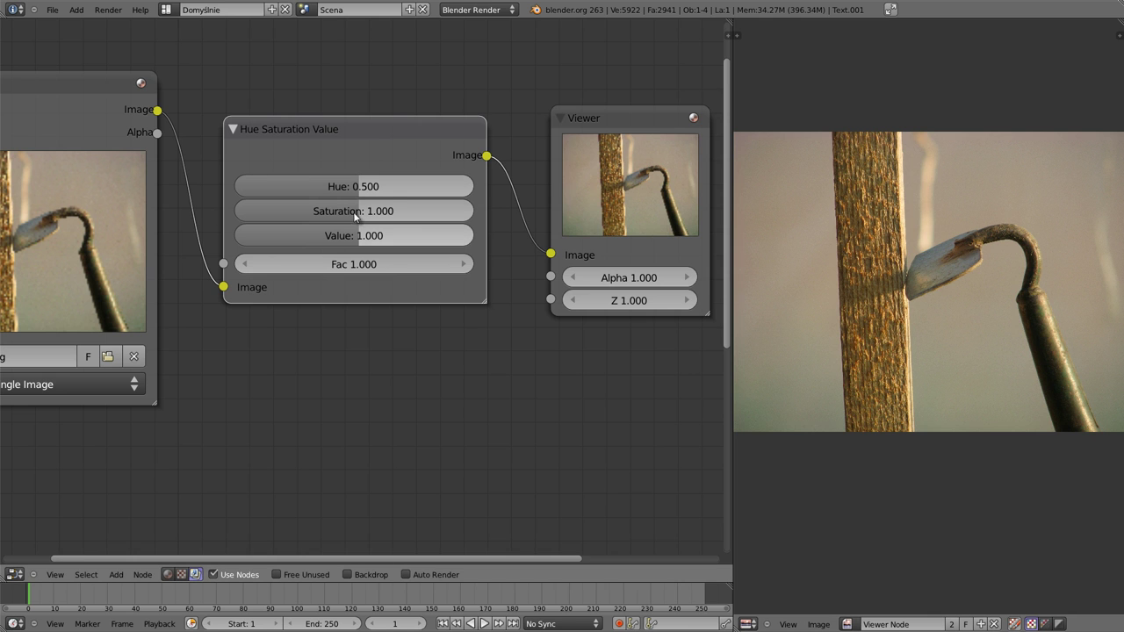
{"action": "left_click_drag", "start_coordinate": [362, 186], "coordinate": [466, 186]}
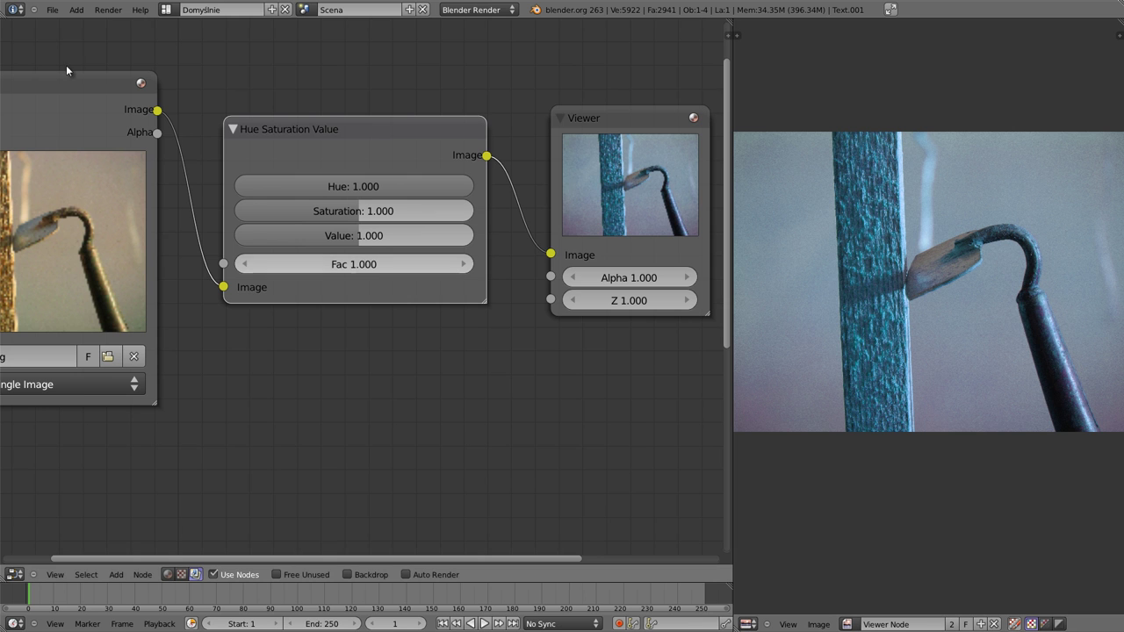
- Shift the Image node aside and back, then drop Saturation and settle it at 0.449
{"action": "left_click_drag", "start_coordinate": [62, 82], "coordinate": [146, 54]}
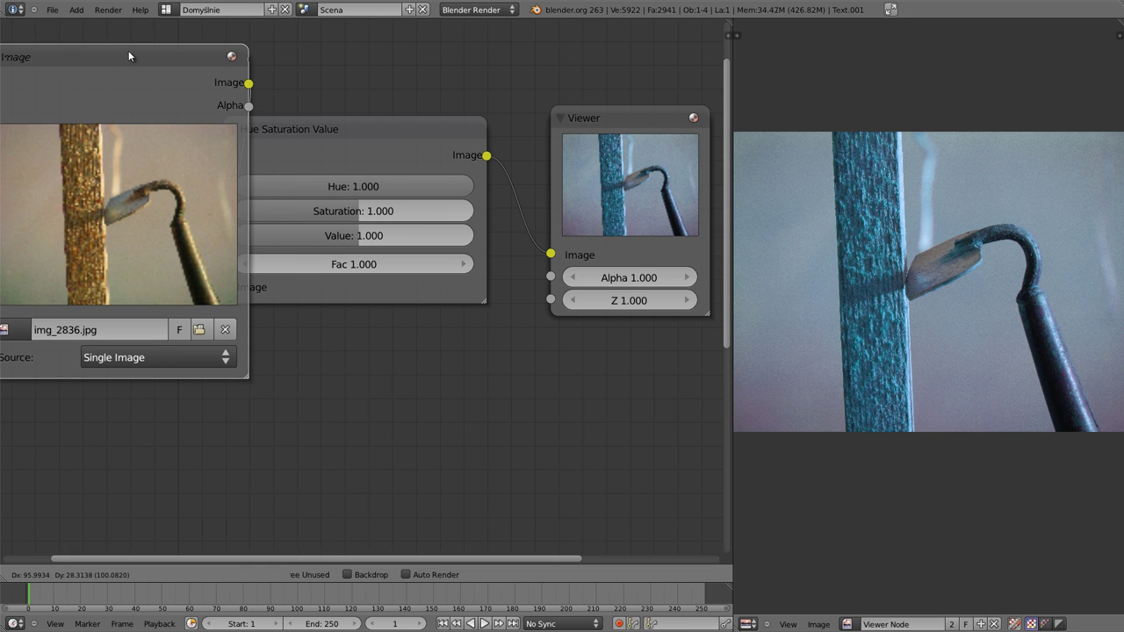
{"action": "left_click_drag", "start_coordinate": [128, 55], "coordinate": [57, 72]}
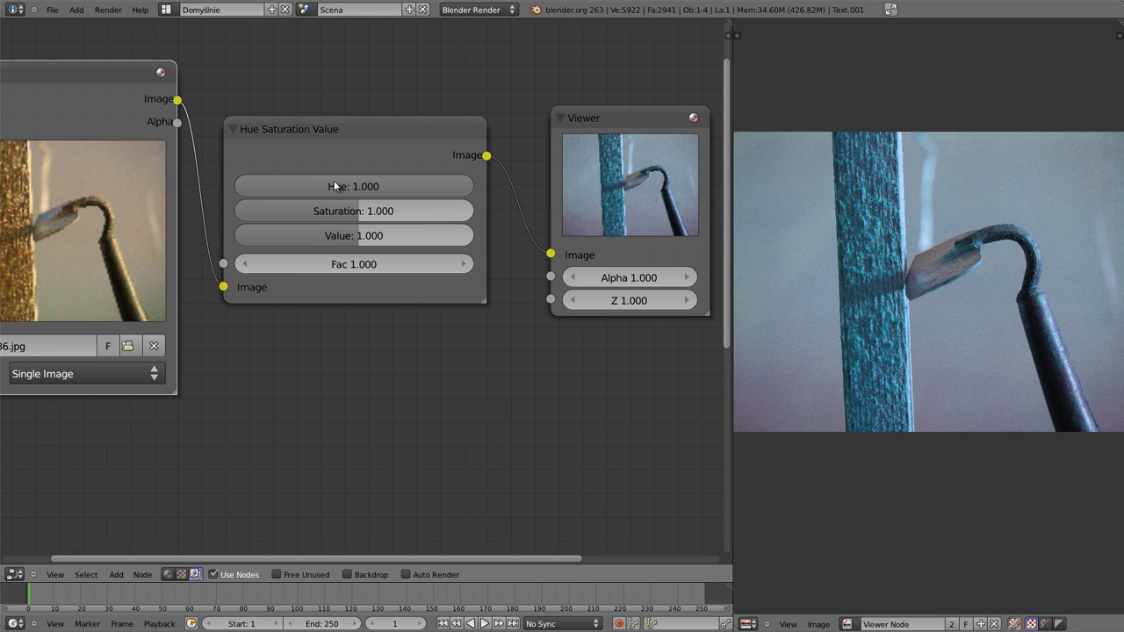
{"action": "left_click_drag", "start_coordinate": [359, 211], "coordinate": [283, 212]}
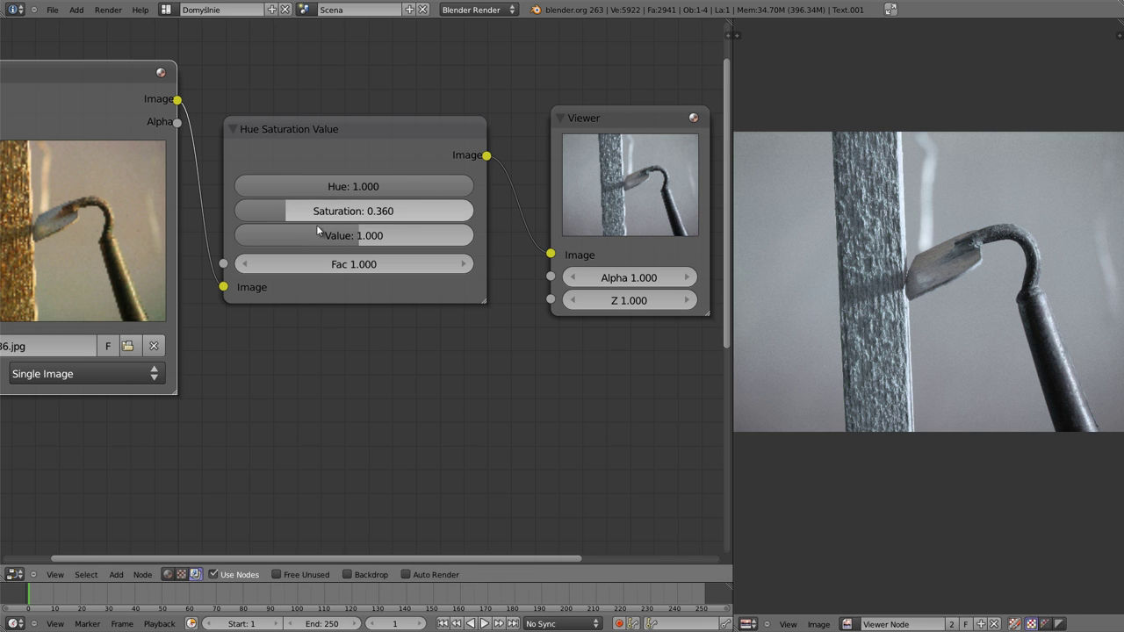
{"action": "left_click_drag", "start_coordinate": [290, 210], "coordinate": [344, 212]}
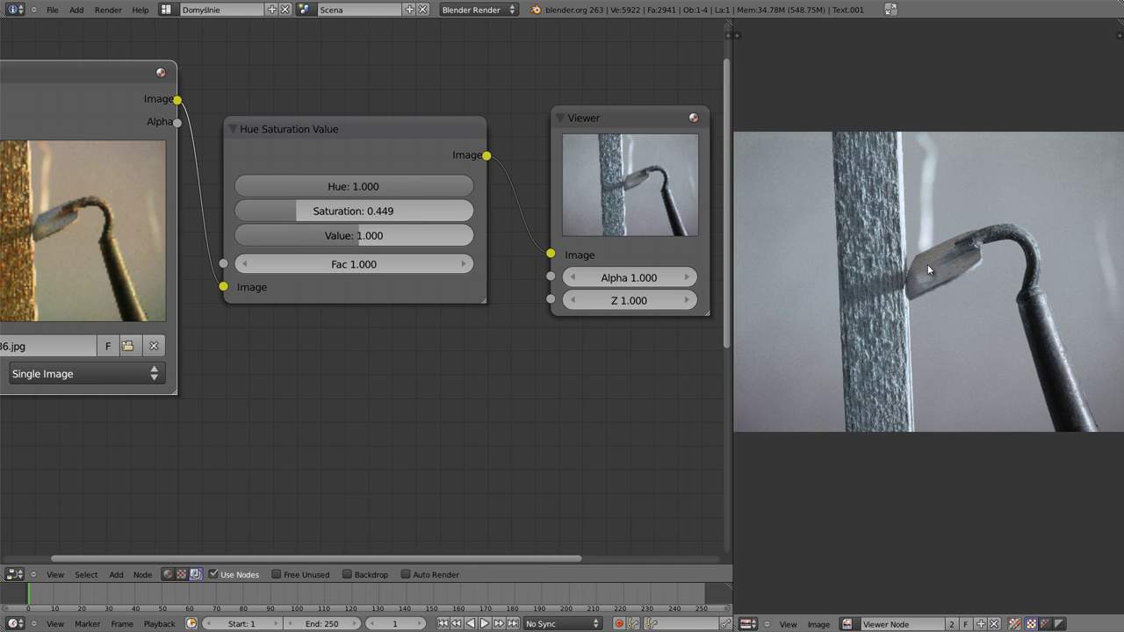
{"action": "scroll", "coordinate": [898, 275], "scroll_direction": "down", "scroll_amount": 1}
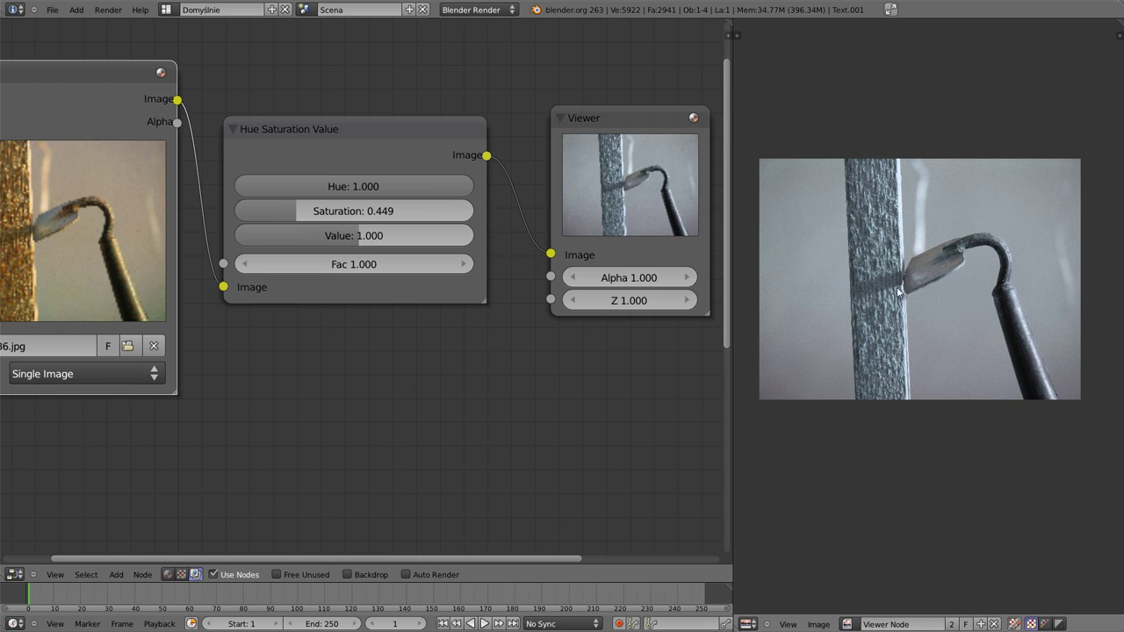
{"action": "scroll", "coordinate": [894, 200], "scroll_direction": "up", "scroll_amount": 1}
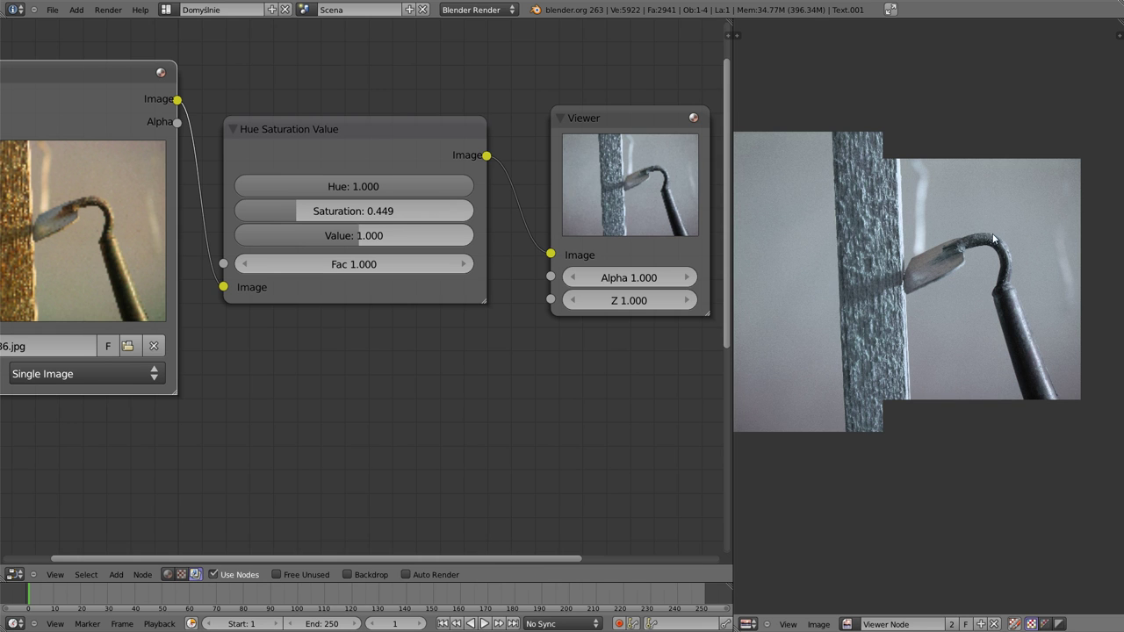
- Darken the photo with Value at 0.571 and then 0.263, before raising it again
{"action": "left_click_drag", "start_coordinate": [366, 236], "coordinate": [299, 251]}
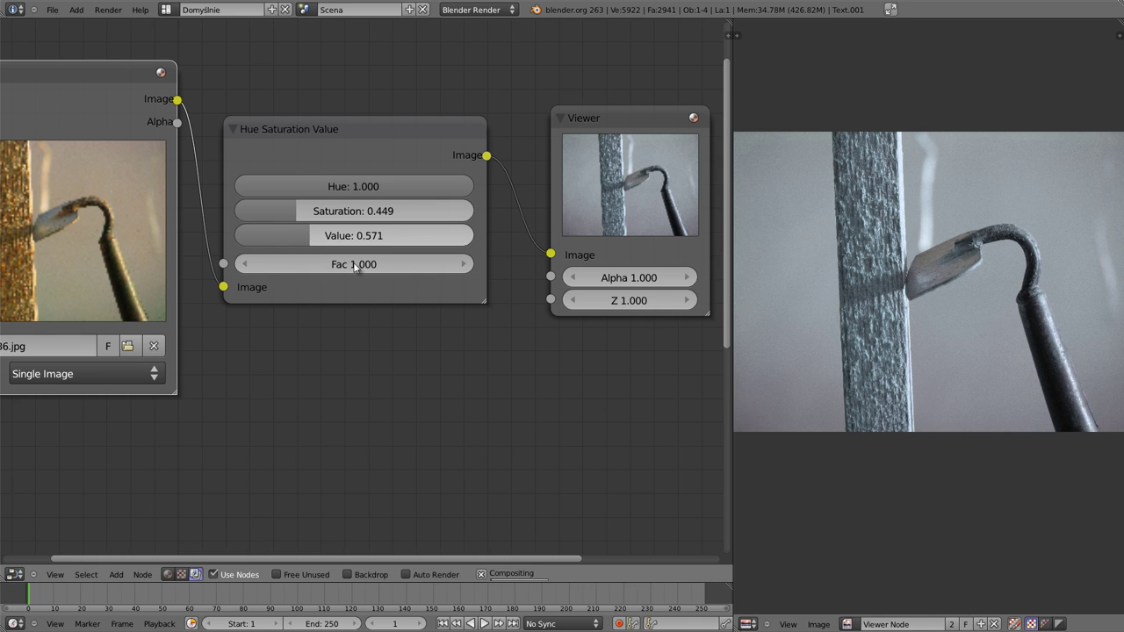
{"action": "left_click_drag", "start_coordinate": [307, 243], "coordinate": [259, 246]}
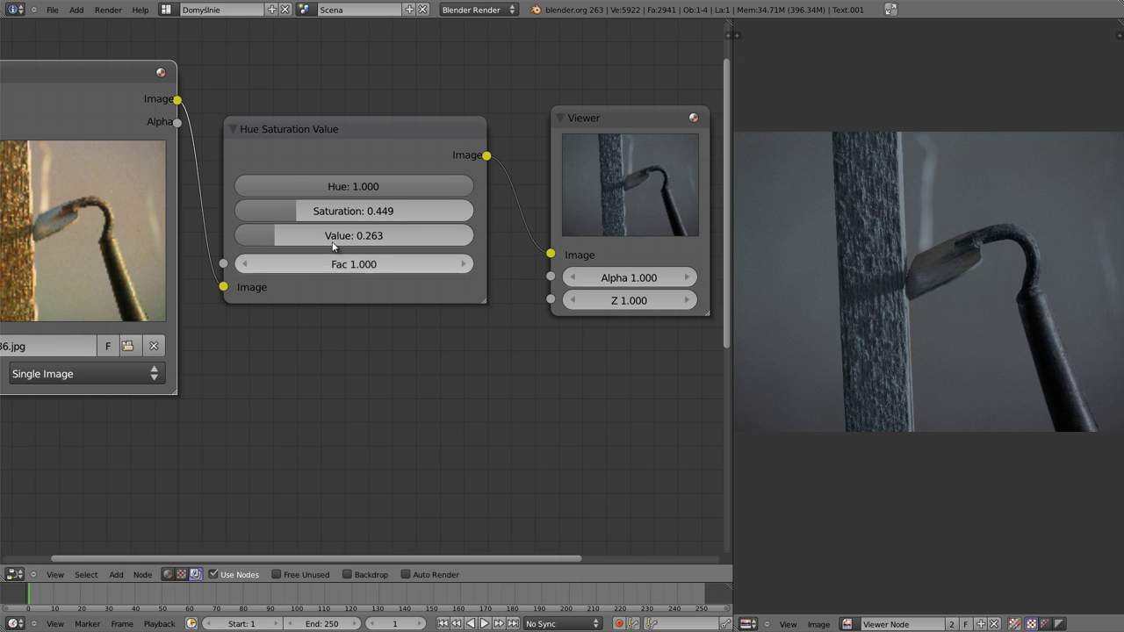
{"action": "mouse_move", "coordinate": [288, 243]}
{"action": "left_mouse_down"}
{"action": "mouse_move", "coordinate": [380, 250]}
{"action": "mouse_move", "coordinate": [359, 236]}
{"action": "left_mouse_up"}
- Set Value and Saturation both to exactly 1.000, leaving Hue unchanged
{"action": "left_click", "coordinate": [359, 235]}
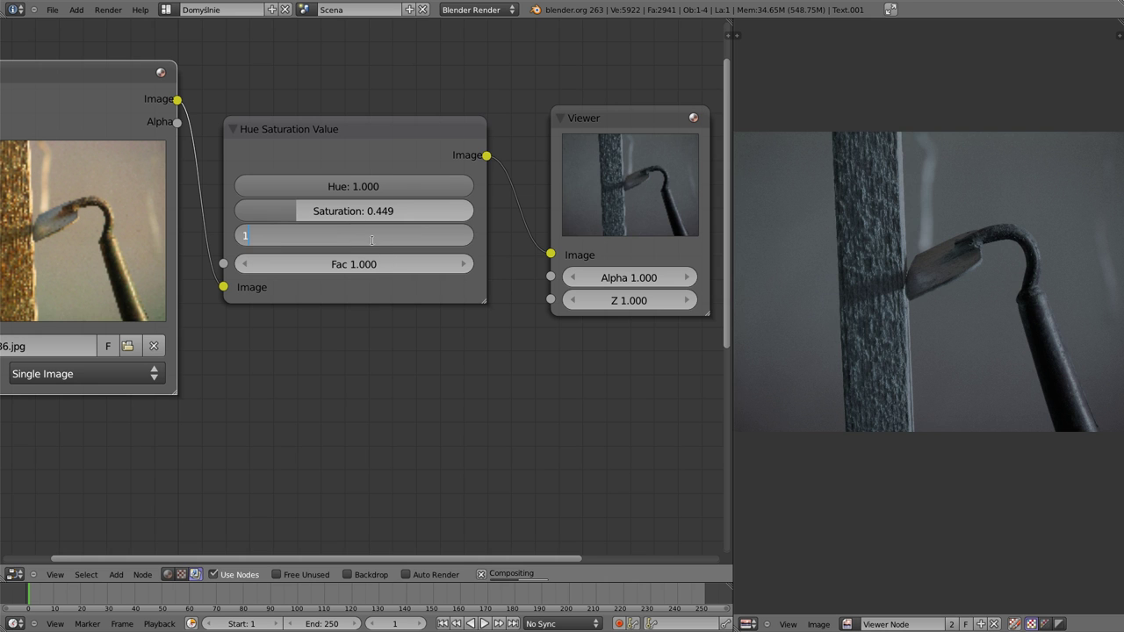
{"action": "type", "text": "1"}
{"action": "key", "text": "Return"}
{"action": "left_click", "coordinate": [376, 210]}
{"action": "type", "text": "1"}
{"action": "key", "text": "Return"}
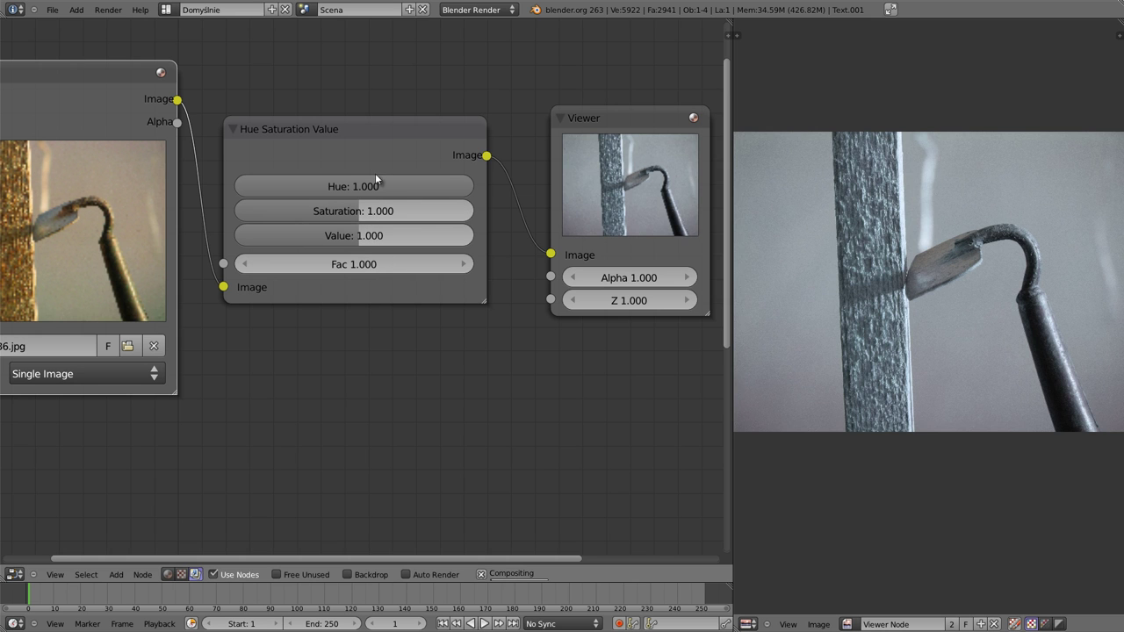
{"action": "left_click", "coordinate": [378, 187]}
{"action": "key", "text": "Return"}
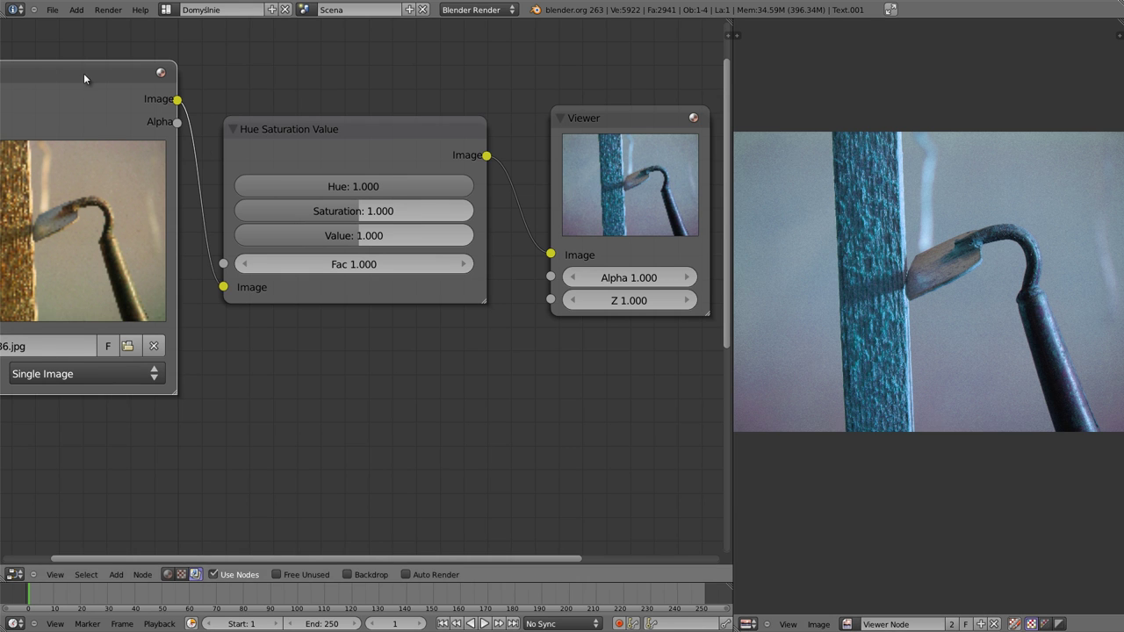
- Move the Image node to the left, clear of the Hue Saturation Value node
{"action": "left_click_drag", "start_coordinate": [84, 79], "coordinate": [154, 68]}
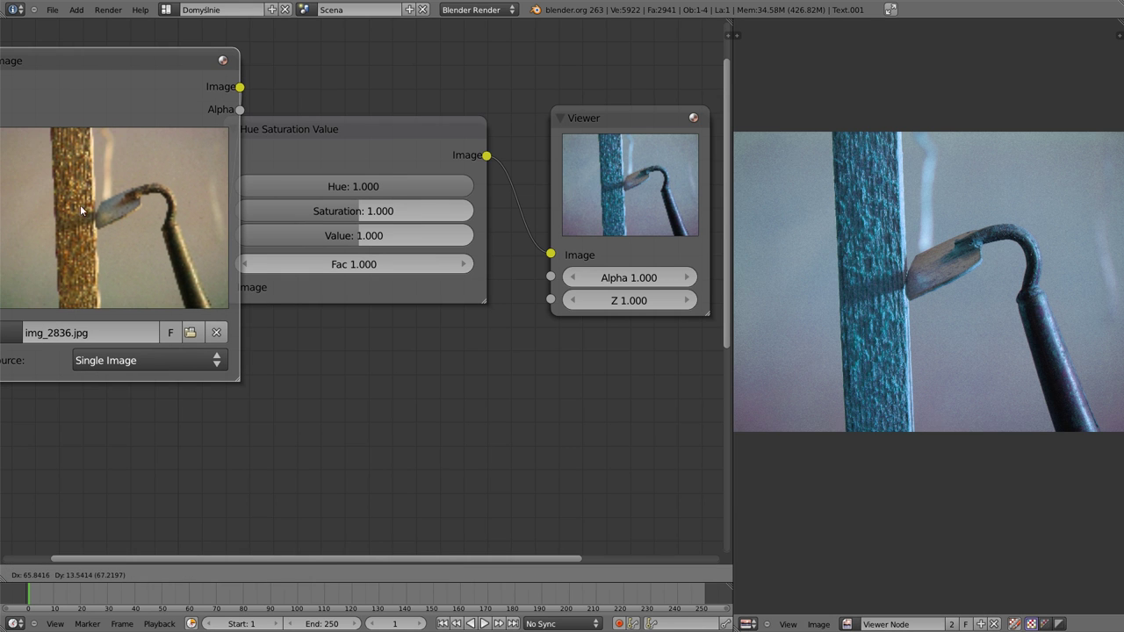
{"action": "left_click_drag", "start_coordinate": [144, 67], "coordinate": [85, 109]}
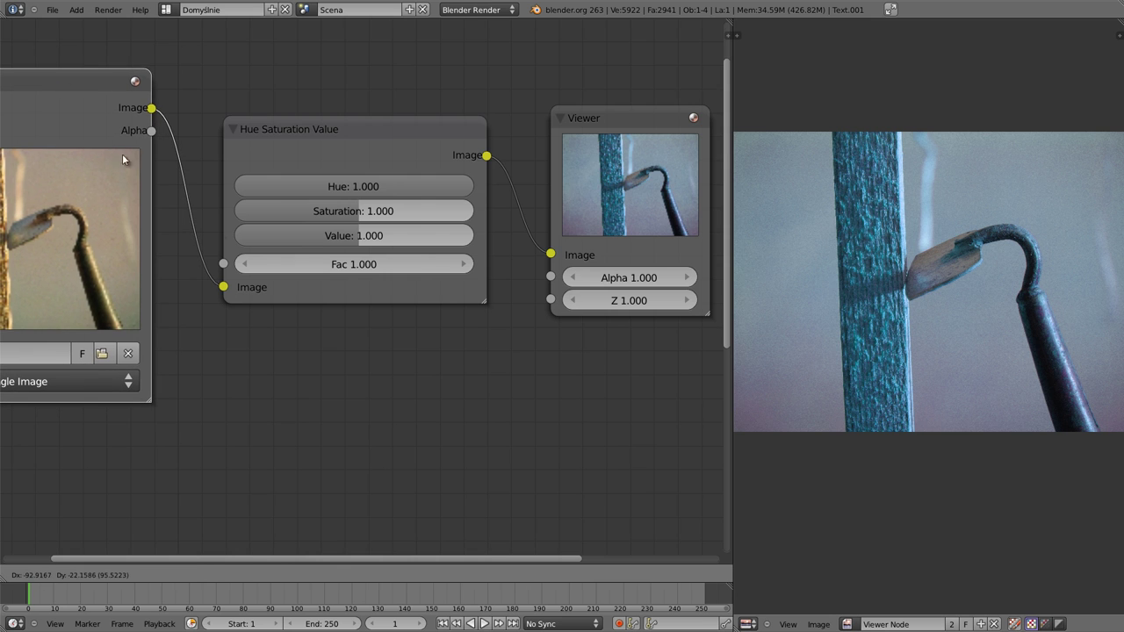
{"action": "left_click", "coordinate": [84, 108]}
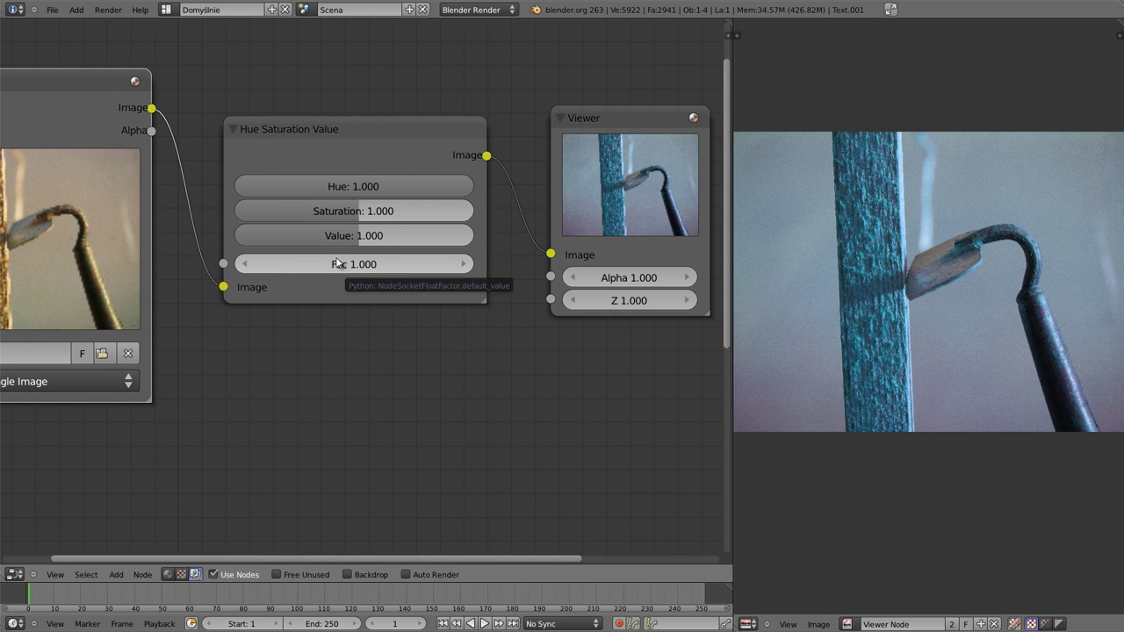
- Lower the Hue Saturation Value Fac step by step to 0.100
{"action": "left_click", "coordinate": [244, 264]}
{"action": "left_click", "coordinate": [244, 263]}
{"action": "left_click", "coordinate": [244, 263]}
{"action": "left_click", "coordinate": [244, 264]}
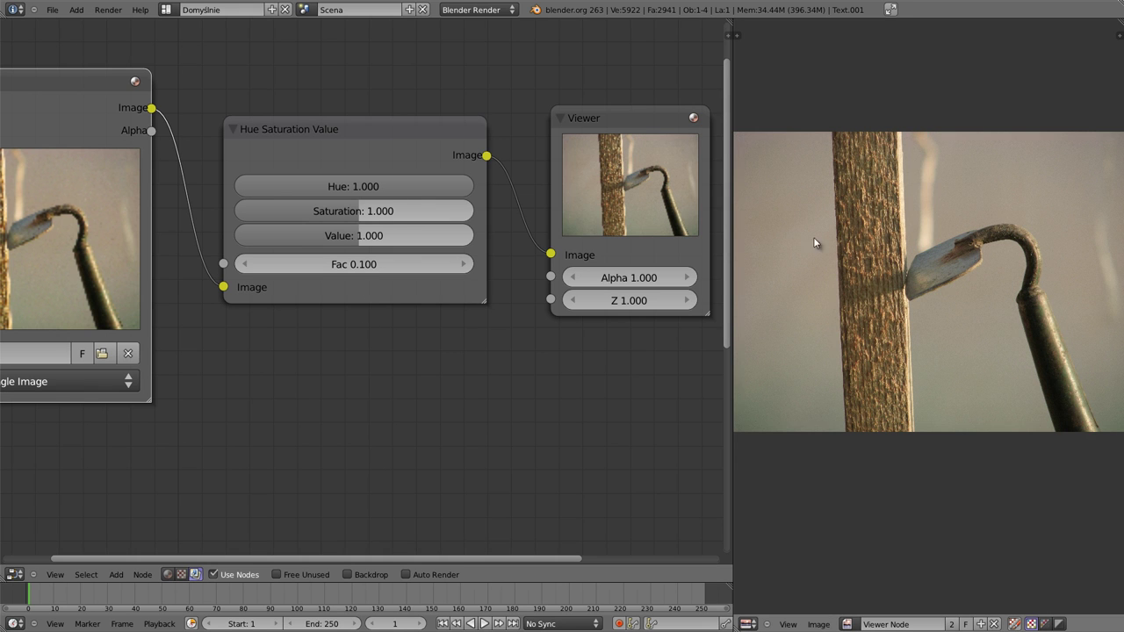
- Compare the original and adjusted hoe photo by switching the Viewer's input between nodes
{"action": "left_click", "coordinate": [64, 81], "text": "ctrl+shift"}
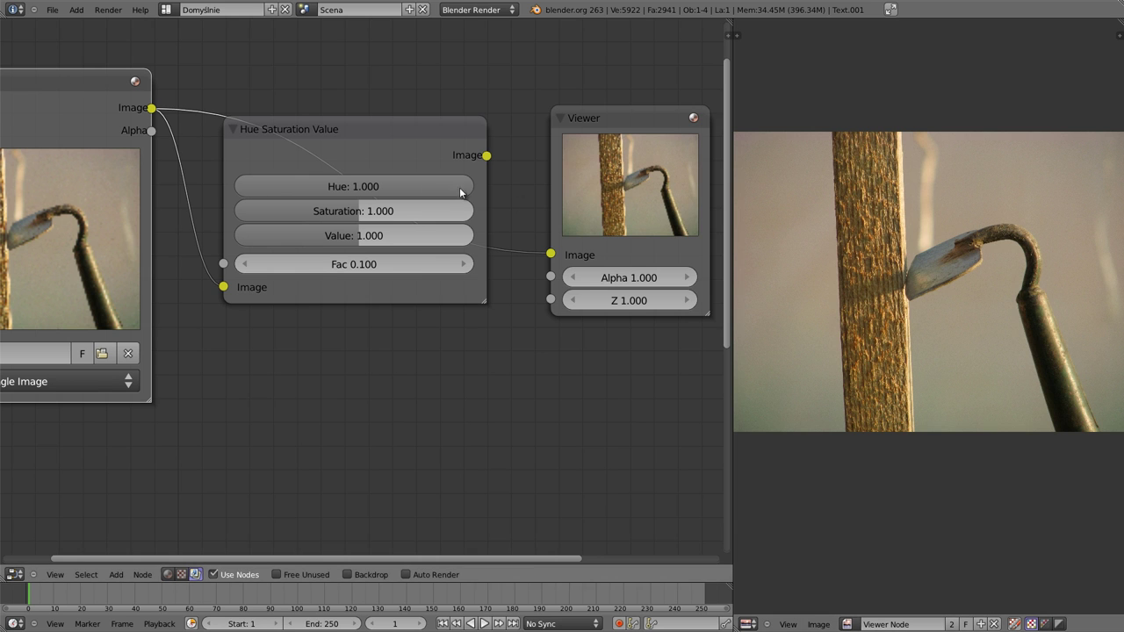
{"action": "left_click", "coordinate": [386, 129], "text": "ctrl+shift"}
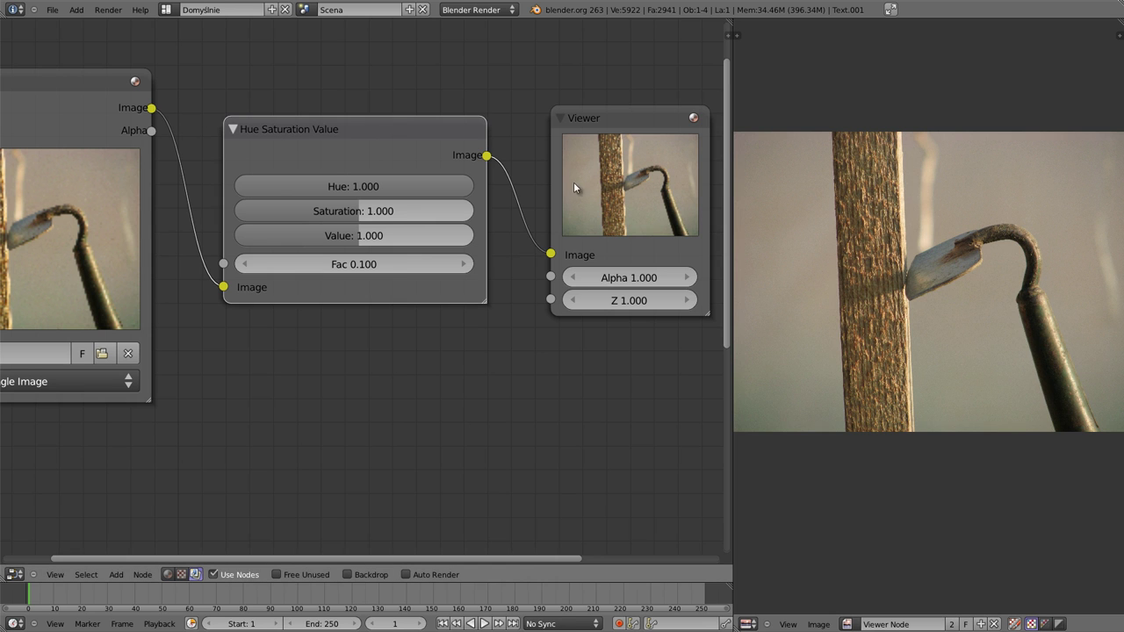
{"action": "left_click", "coordinate": [94, 76], "text": "ctrl+shift"}
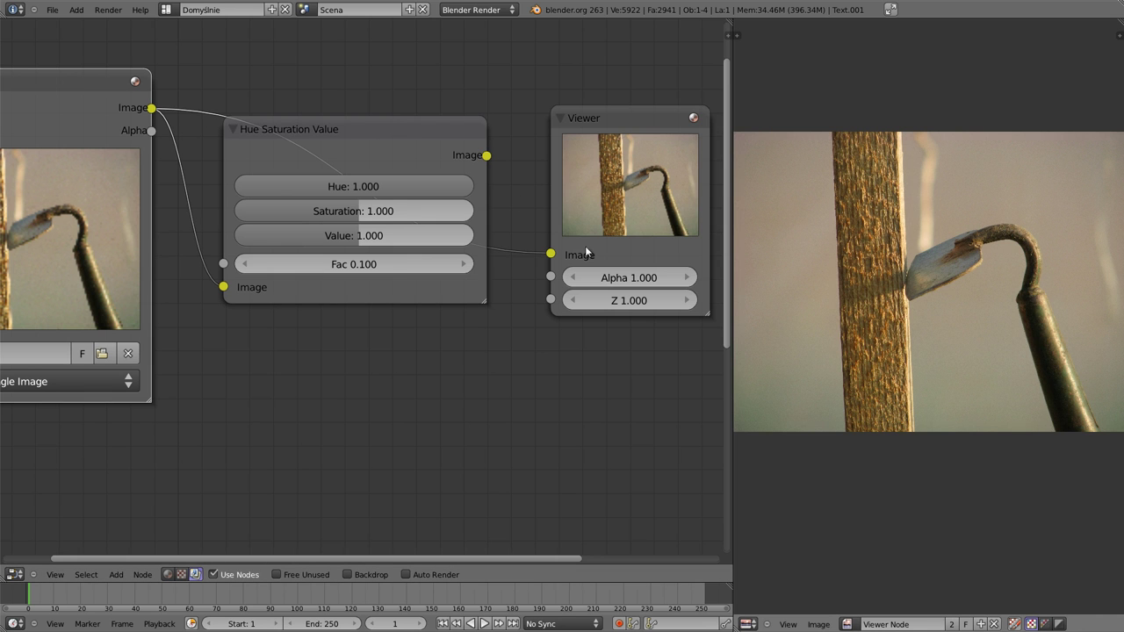
- Raise Fac to 0.300 and feed the Hue Saturation Value output to the Viewer
{"action": "left_click", "coordinate": [464, 266]}
{"action": "left_click", "coordinate": [463, 265]}
{"action": "left_click", "coordinate": [336, 128], "text": "ctrl+shift"}
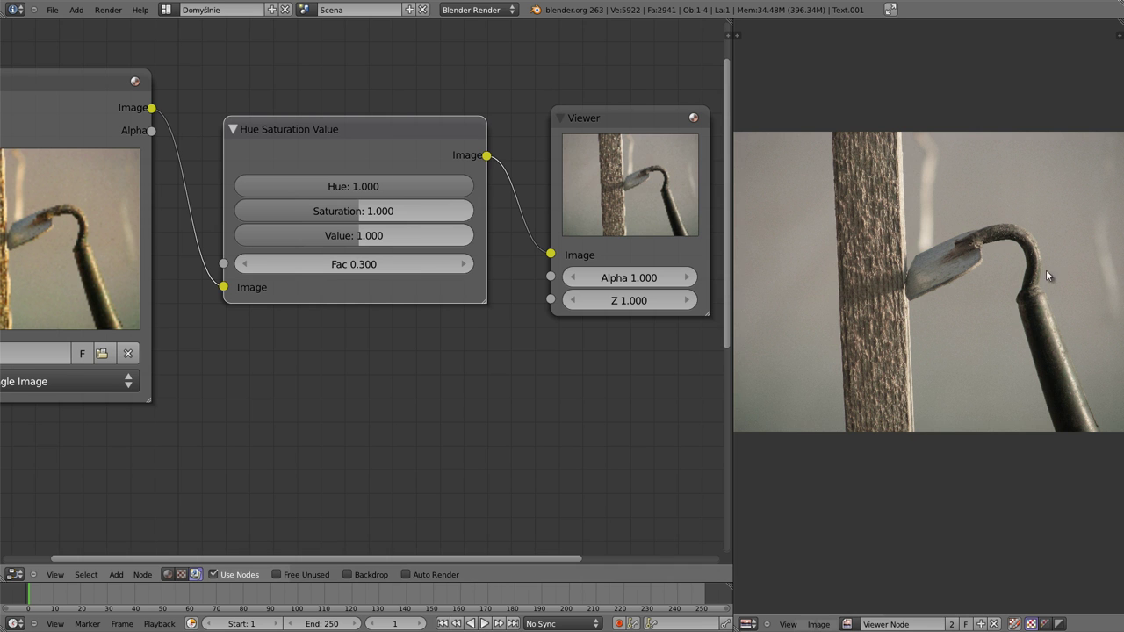
- Lower the Hue slider from 1.000 to 0.316 for a soft pink tint
{"action": "left_click_drag", "start_coordinate": [461, 187], "coordinate": [392, 187]}
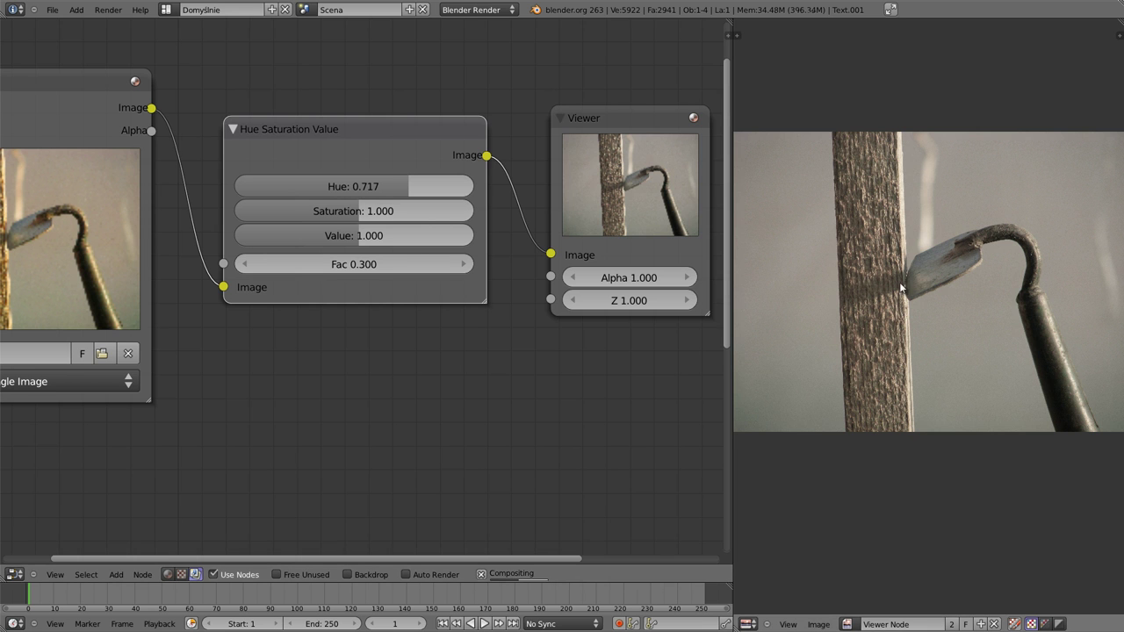
{"action": "mouse_move", "coordinate": [379, 187]}
{"action": "left_mouse_down"}
{"action": "mouse_move", "coordinate": [281, 191]}
{"action": "mouse_move", "coordinate": [327, 186]}
{"action": "left_mouse_up"}
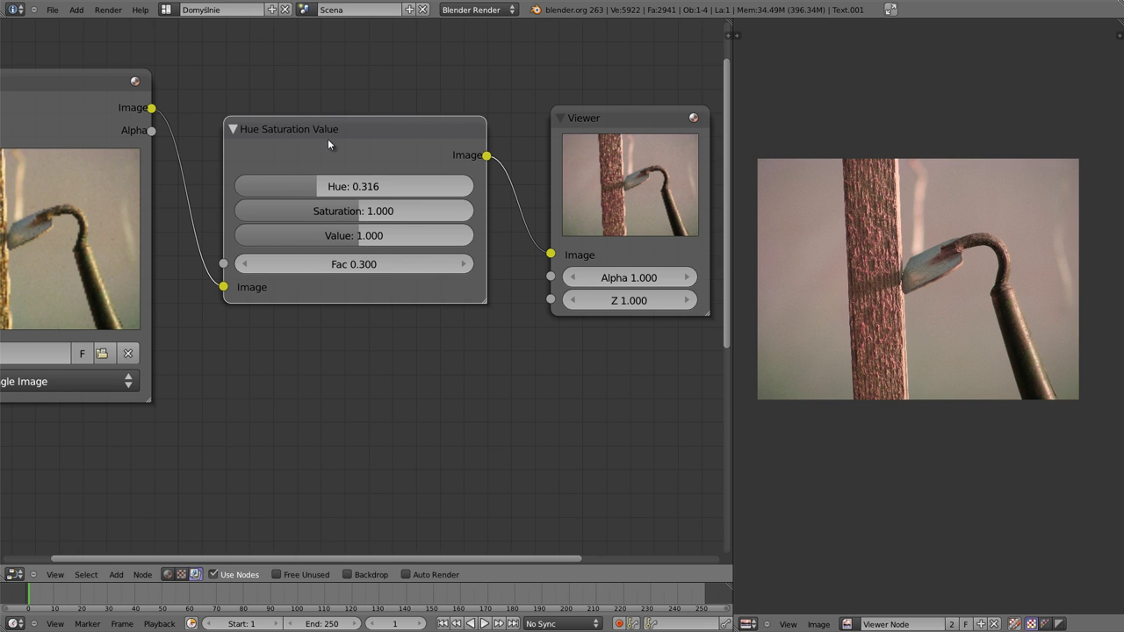
{"action": "middle_click_drag", "start_coordinate": [344, 129], "coordinate": [352, 119]}
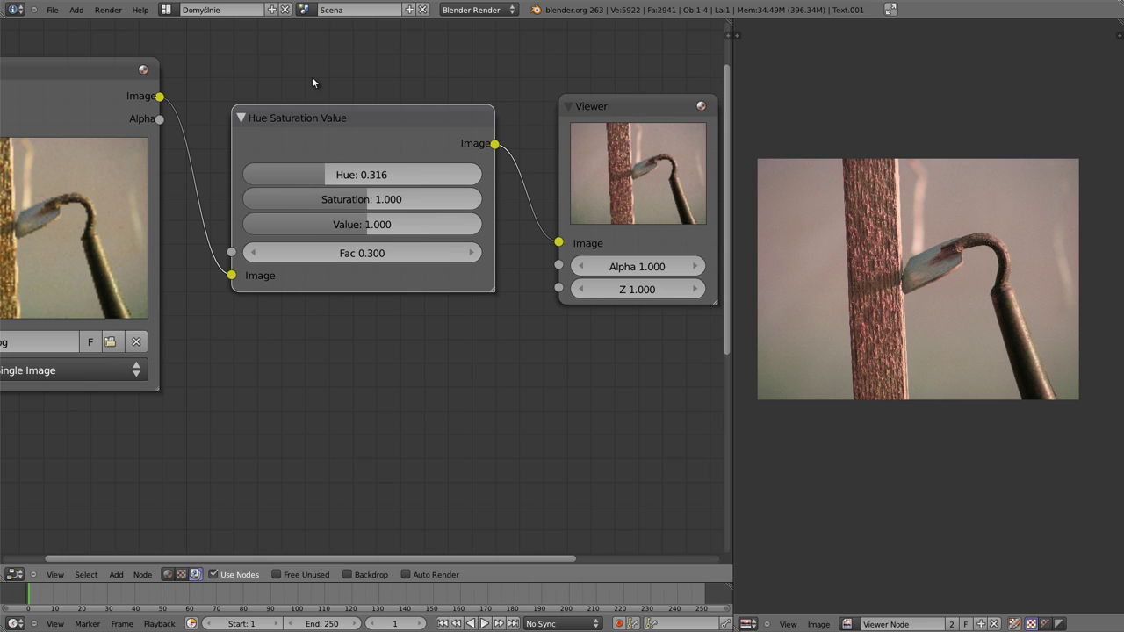
{"action": "key", "text": "shift+a"}
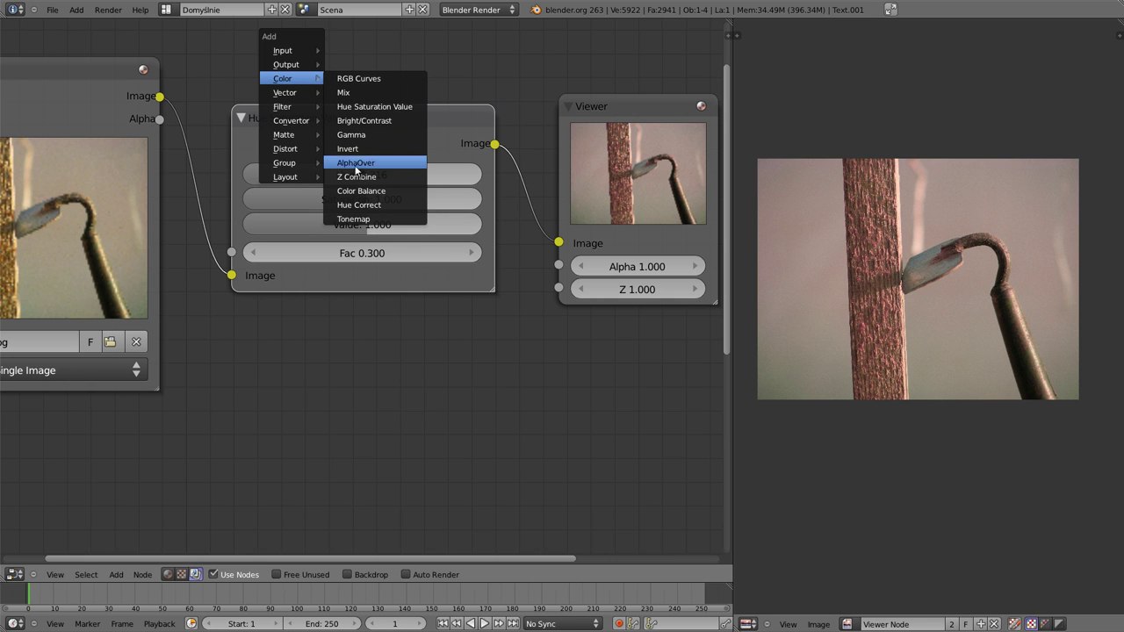